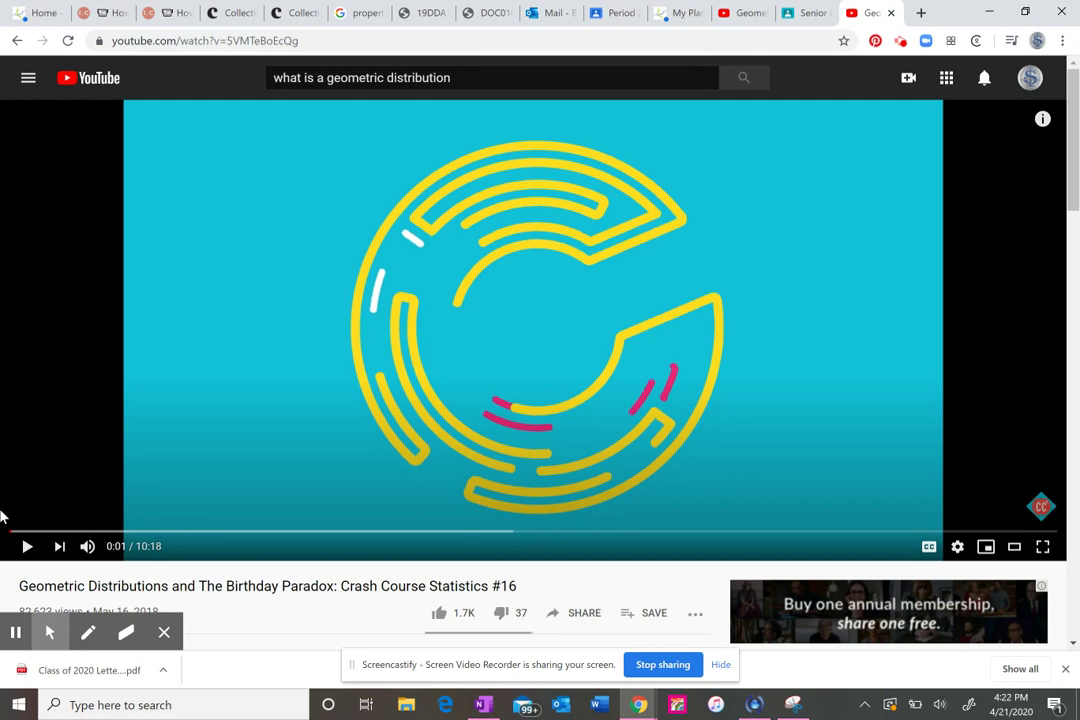
Step: Sketch two baselines with a skewed curve and a bell curve over the video using the Screencastify pen
click(88, 632)
drag(60, 344, 397, 353)
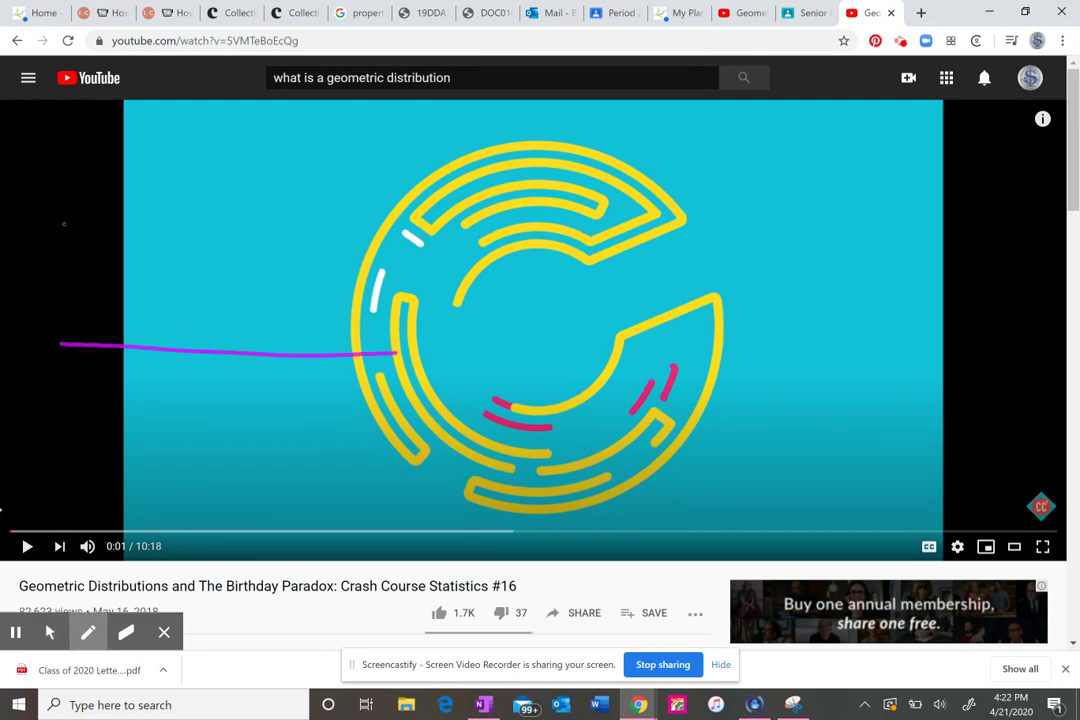
mouse_move(57, 268)
mouse_down()
mouse_move(70, 217)
mouse_move(194, 240)
mouse_move(370, 343)
mouse_up()
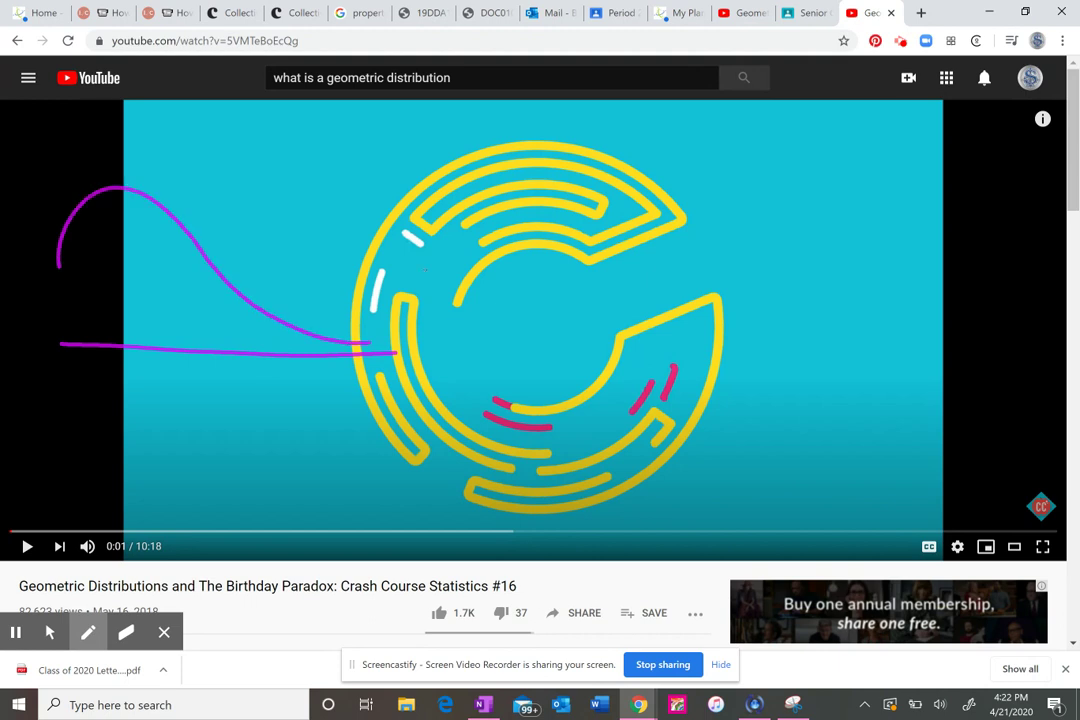
drag(671, 300, 942, 298)
mouse_move(668, 268)
mouse_down()
mouse_move(852, 226)
mouse_move(960, 268)
mouse_up()
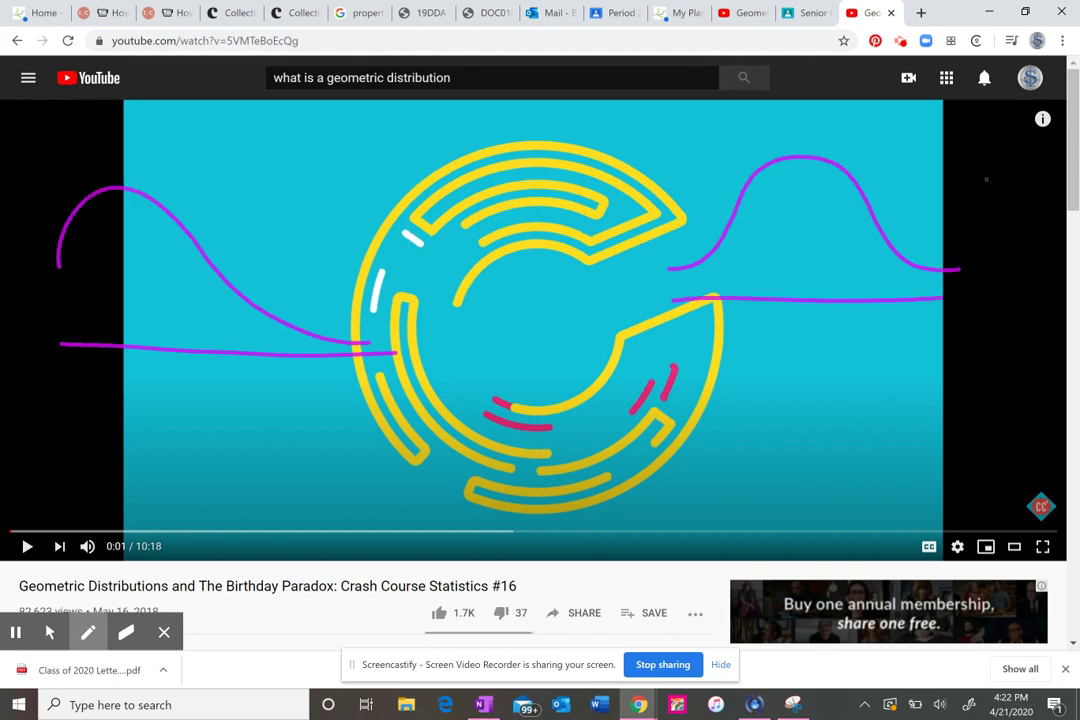
Step: Erase the purple arc and the line under the bell curve
click(126, 632)
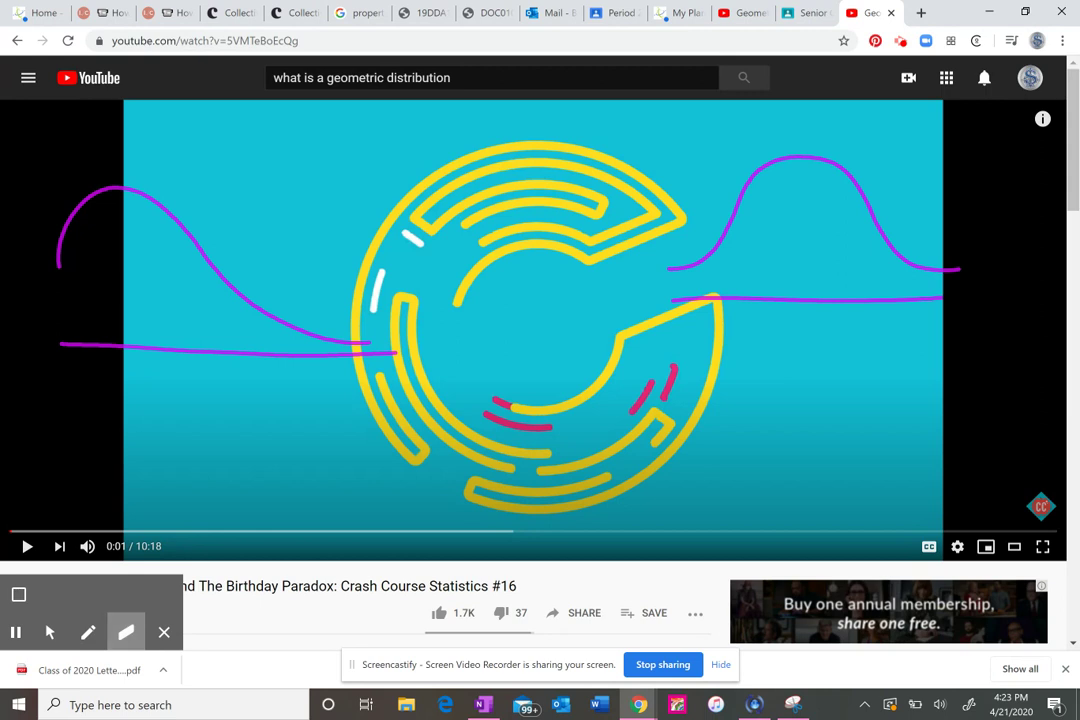
click(213, 266)
mouse_move(60, 240)
mouse_down()
mouse_move(76, 184)
mouse_move(86, 179)
mouse_move(142, 198)
mouse_move(237, 289)
mouse_move(311, 329)
mouse_move(412, 339)
mouse_move(368, 328)
mouse_move(326, 383)
mouse_move(326, 350)
mouse_move(106, 341)
mouse_up()
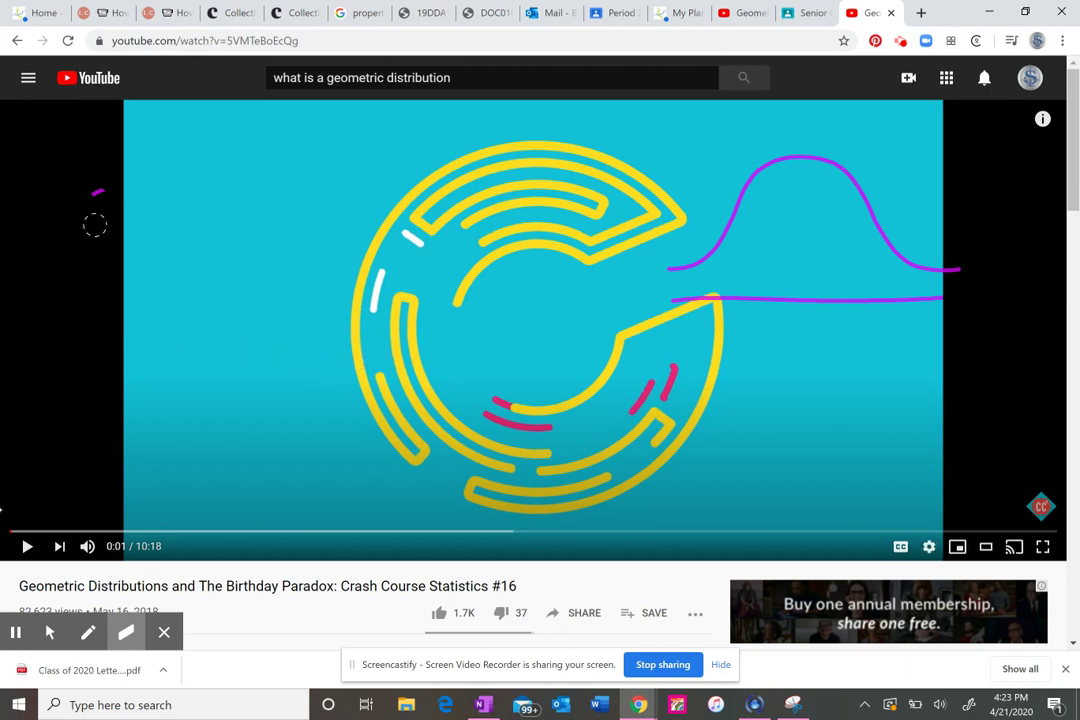
mouse_move(670, 290)
mouse_down()
mouse_move(938, 308)
mouse_move(971, 270)
mouse_move(920, 262)
mouse_move(846, 176)
mouse_move(789, 155)
mouse_move(755, 168)
mouse_move(722, 232)
mouse_move(677, 270)
mouse_move(853, 291)
mouse_move(745, 318)
mouse_up()
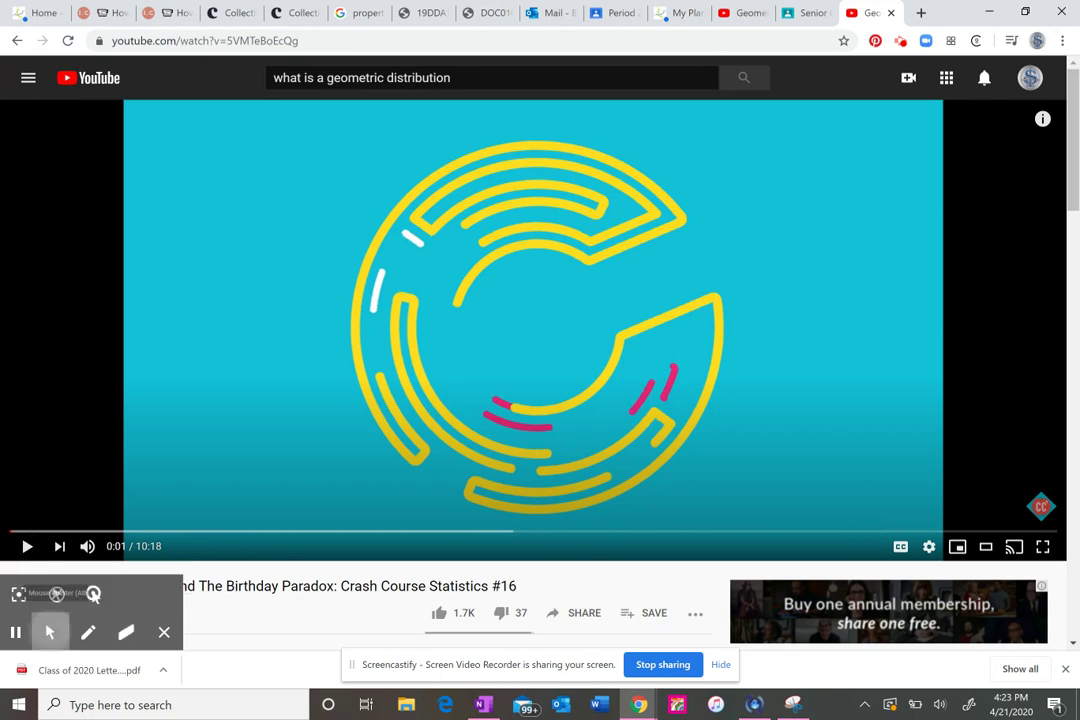
Step: Start playing the Crash Course Statistics geometric distributions video
click(27, 546)
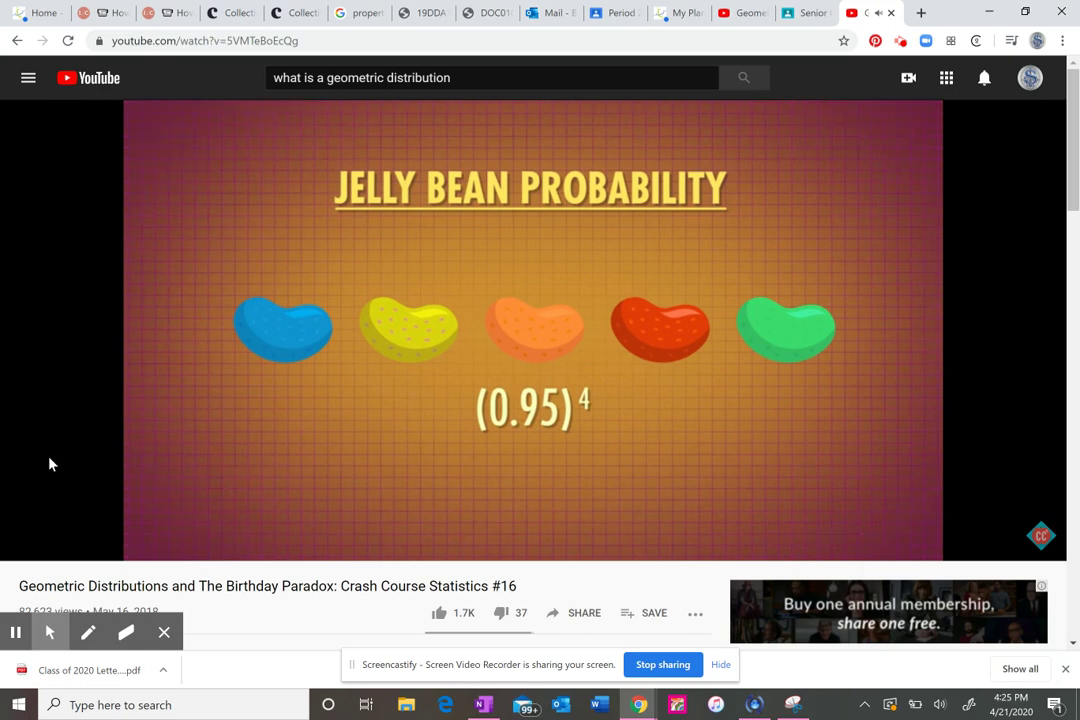
Step: Let the video play on to the jelly bean calculation (0.95)^4 (0.05)^1 ≈ 4.07%
mouse_move(89, 443)
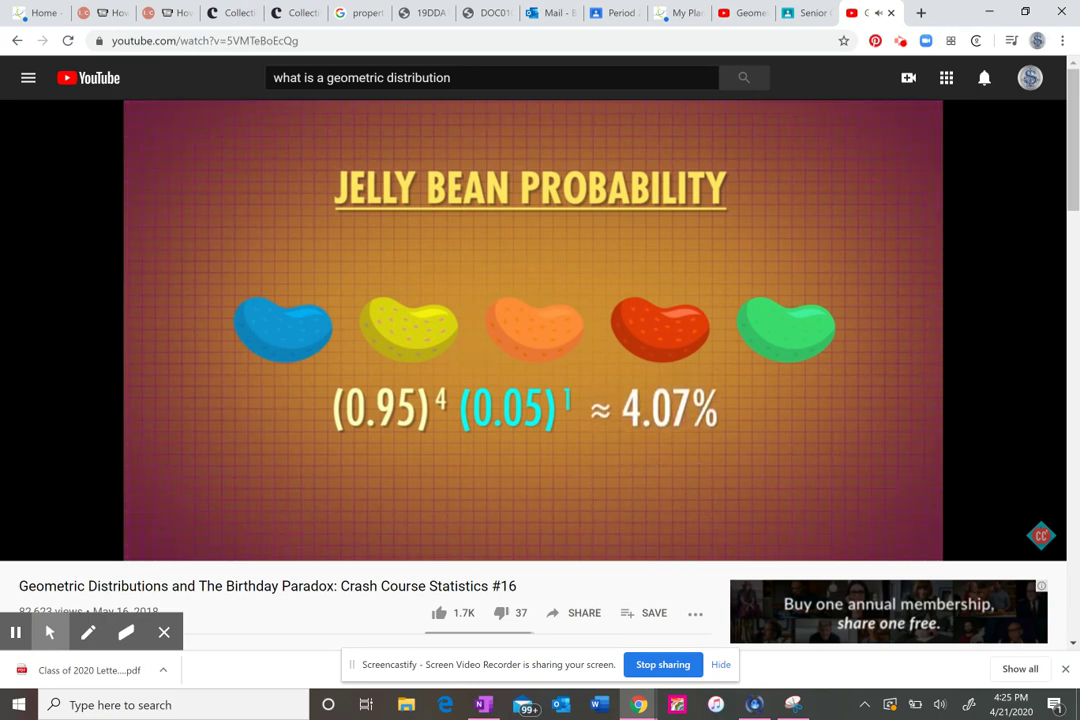
Step: Pause the video at 2:39 on the worked formula geom(5; 0.05) = (1 − 0.05)^(5−1) 0.05
mouse_move(89, 419)
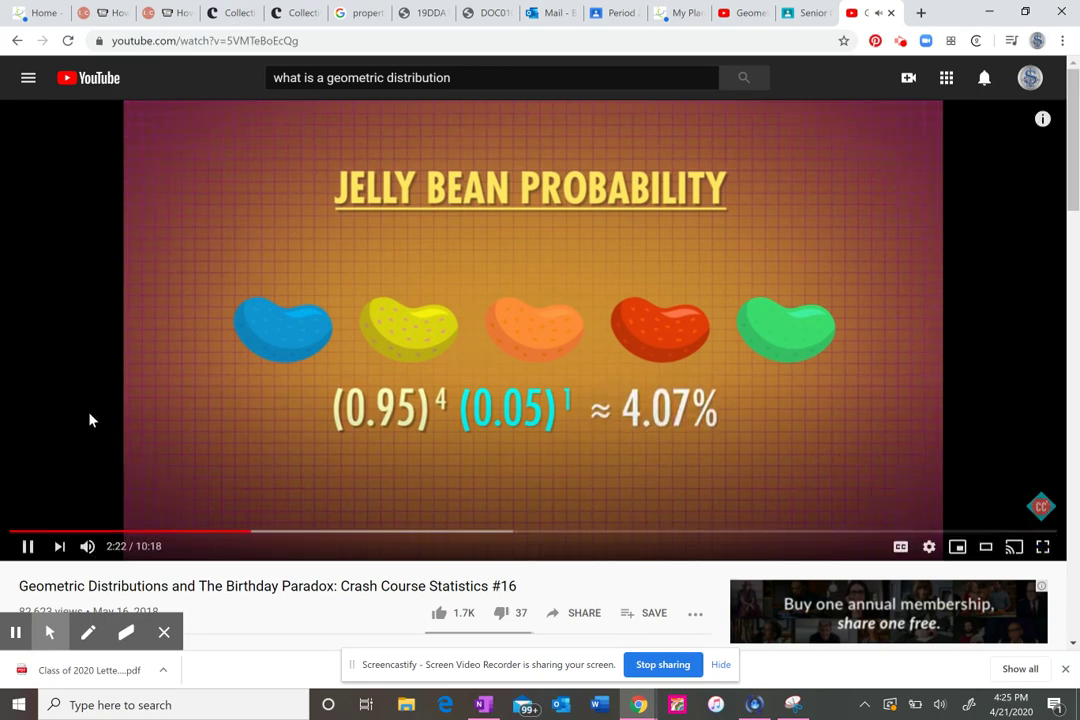
click(28, 548)
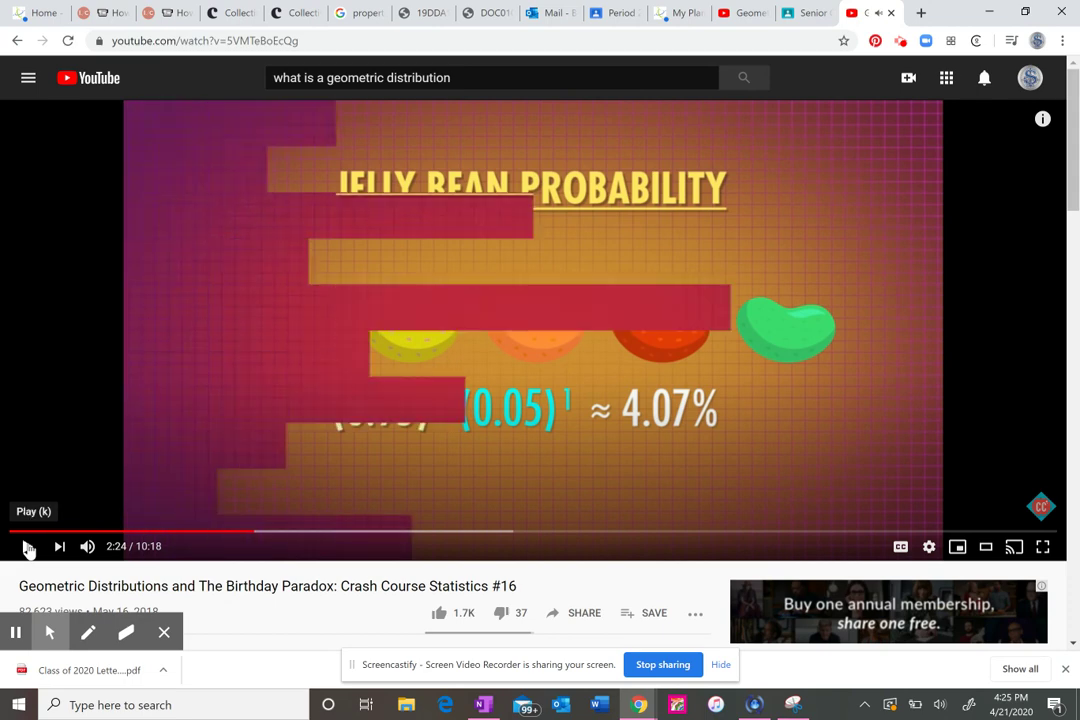
click(28, 548)
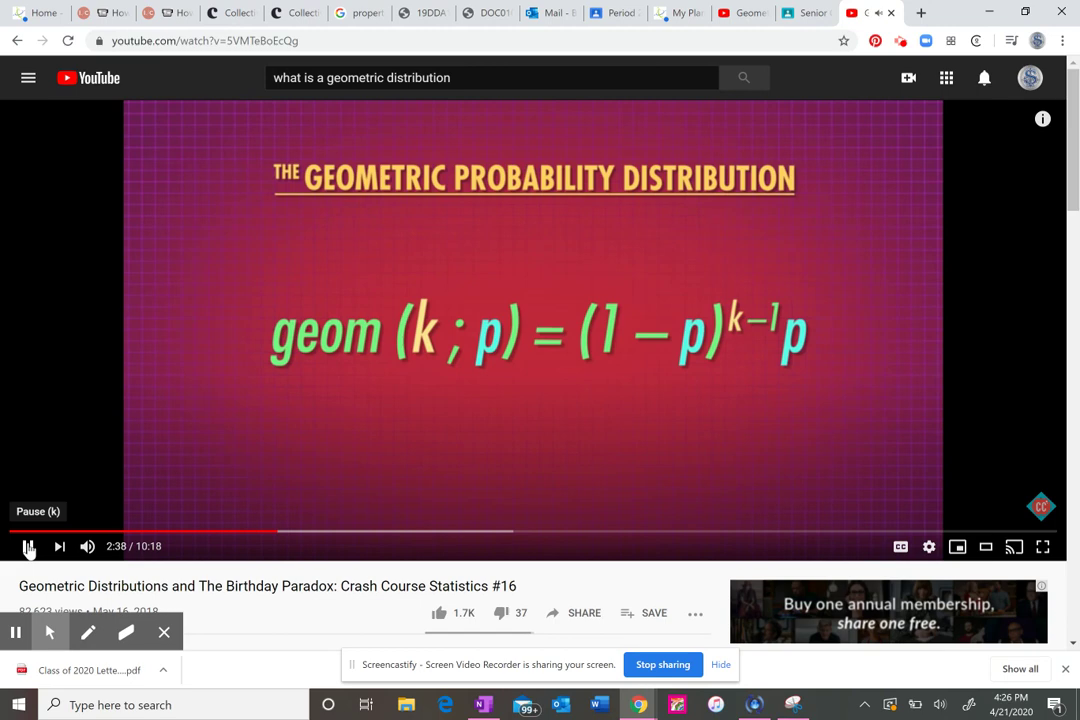
click(28, 547)
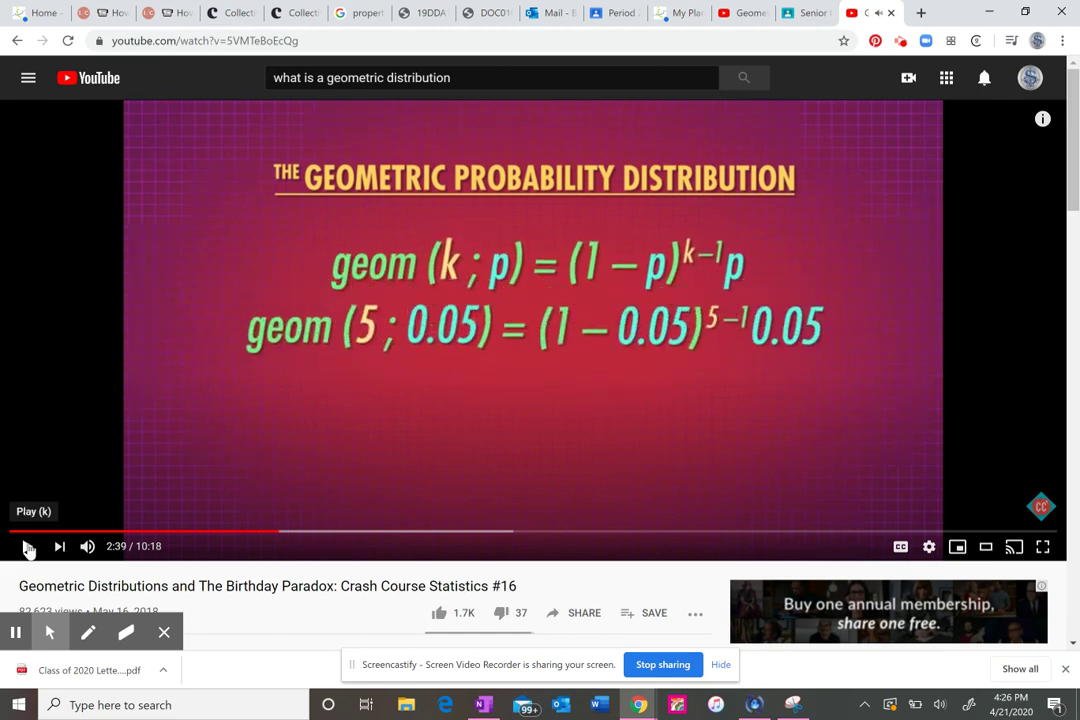
Step: Switch to OneNote and, in pink, draw an arrow at 1st and box 'six-sided die'
key(alt+Tab)
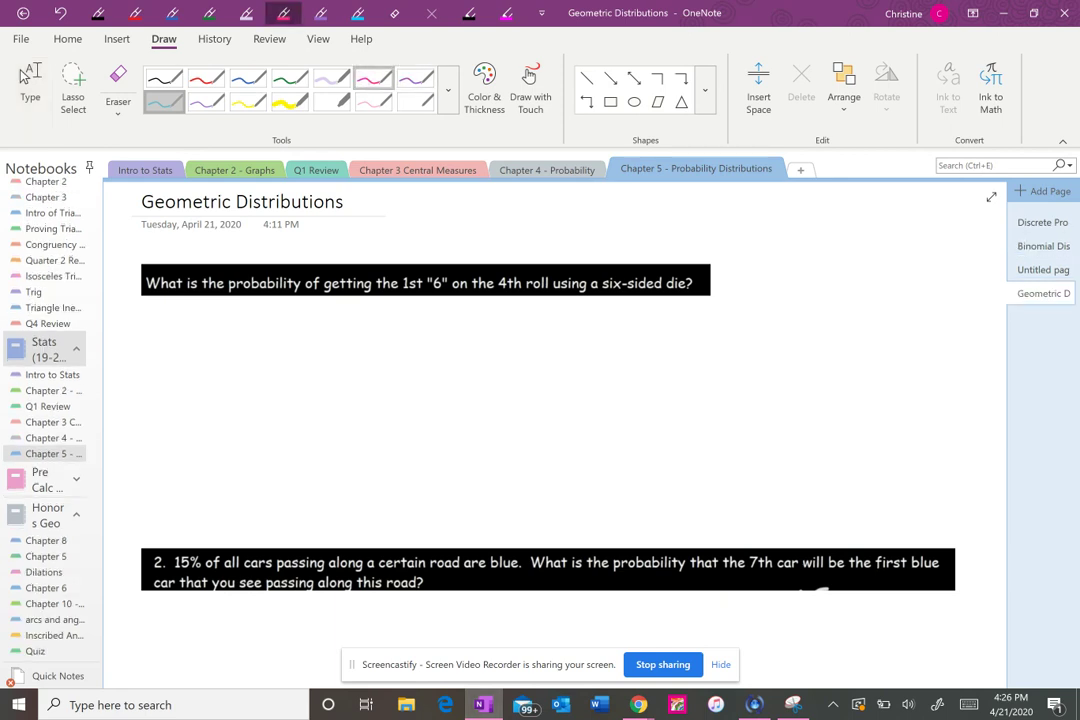
drag(519, 246, 555, 226)
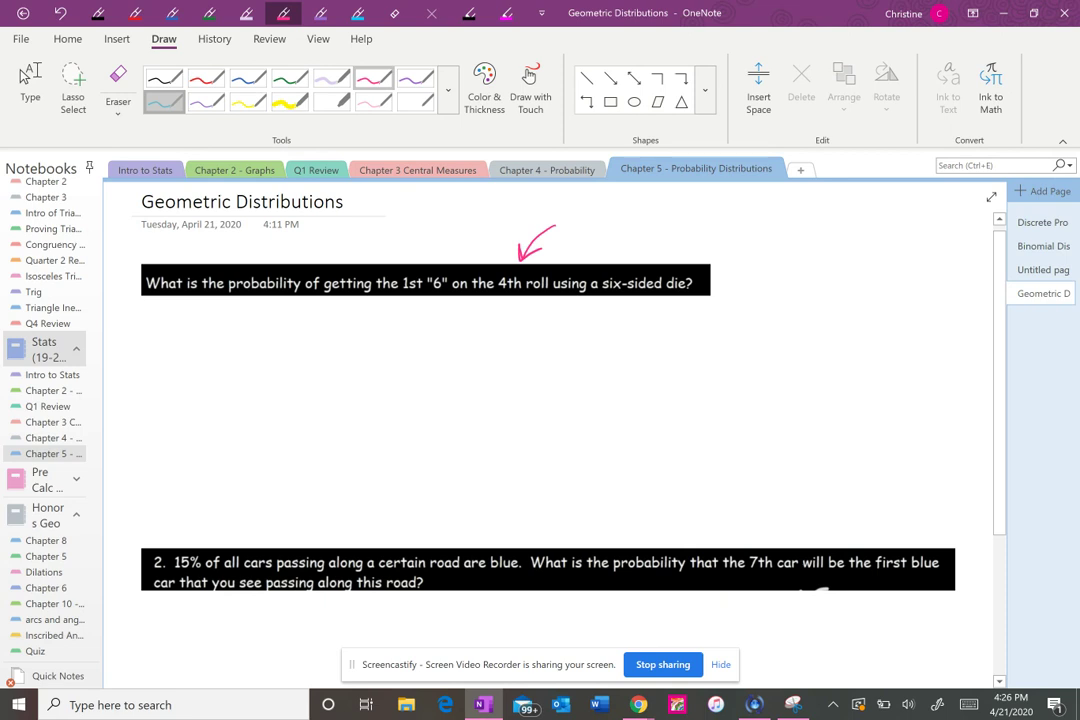
drag(447, 229, 447, 258)
mouse_move(600, 262)
mouse_down()
mouse_move(600, 304)
mouse_move(720, 303)
mouse_move(670, 260)
mouse_move(600, 262)
mouse_up()
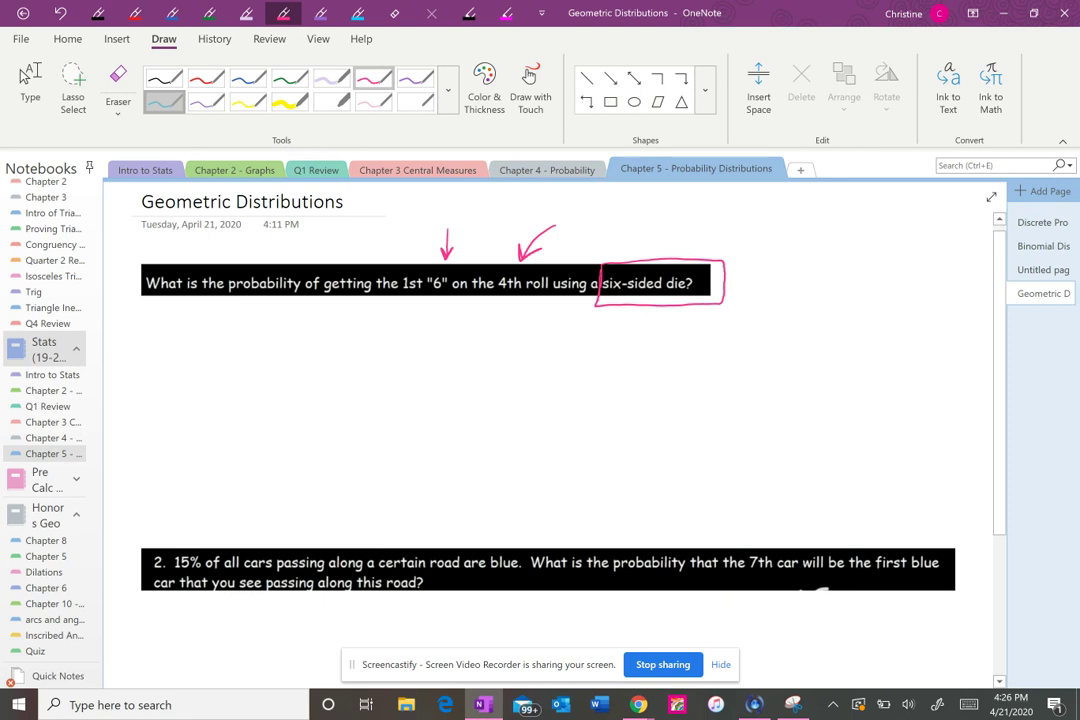
Step: Write outcomes 1,2,3,4,5,6 above the box, circle 4th, and draw four blanks for the rolls
mouse_move(643, 215)
mouse_down()
mouse_move(643, 241)
mouse_move(655, 243)
mouse_up()
drag(670, 220, 699, 242)
mouse_move(715, 217)
mouse_down()
mouse_move(730, 226)
mouse_move(718, 238)
mouse_up()
drag(742, 232, 739, 241)
drag(758, 213, 773, 230)
drag(768, 214, 768, 238)
mouse_move(786, 230)
mouse_down()
mouse_move(783, 239)
mouse_move(798, 236)
mouse_up()
mouse_move(800, 215)
mouse_down()
mouse_move(813, 214)
mouse_move(829, 238)
mouse_up()
drag(866, 212, 858, 234)
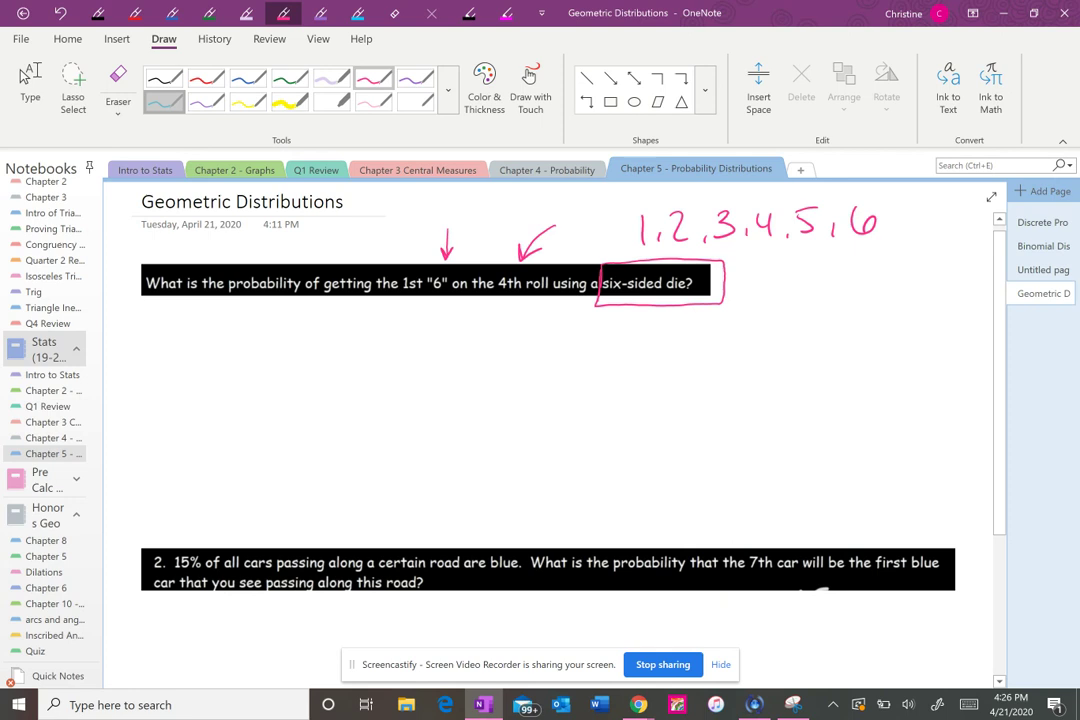
drag(520, 269, 516, 268)
drag(162, 377, 522, 371)
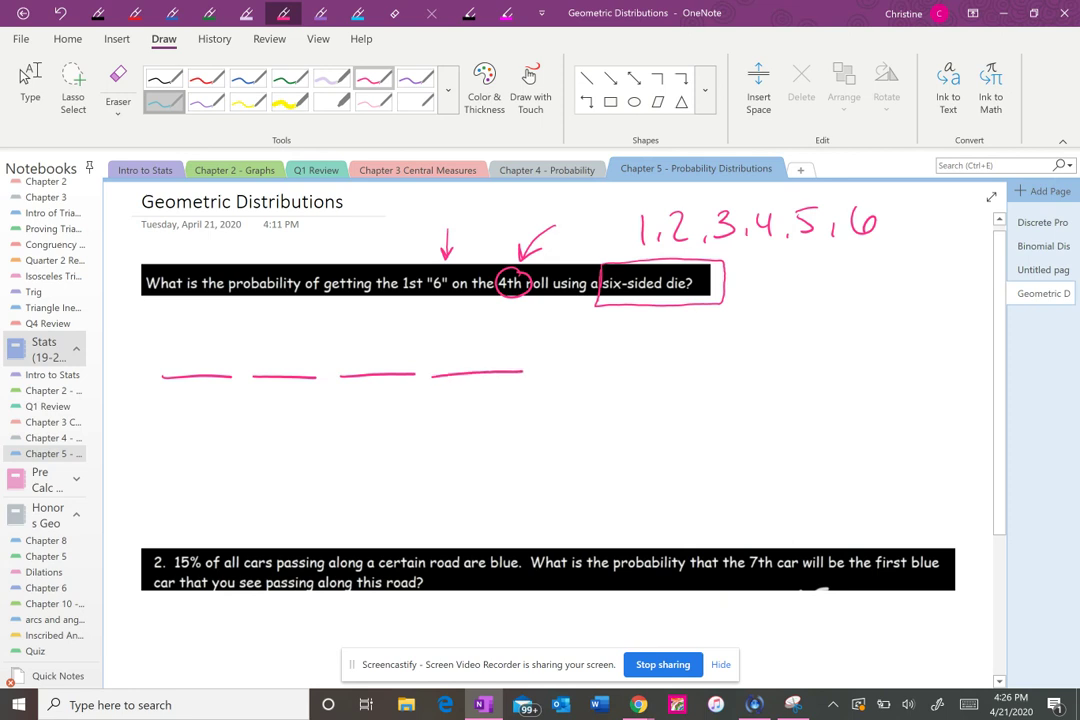
Step: Draw pink arrows up to all four blanks, with a dot and a 6 at the fourth
mouse_move(536, 430)
mouse_down()
mouse_move(527, 388)
mouse_move(535, 398)
mouse_up()
drag(196, 392, 196, 430)
drag(185, 404, 204, 404)
drag(284, 392, 284, 430)
drag(273, 405, 292, 404)
mouse_move(366, 411)
mouse_down()
mouse_move(378, 430)
mouse_move(387, 406)
mouse_up()
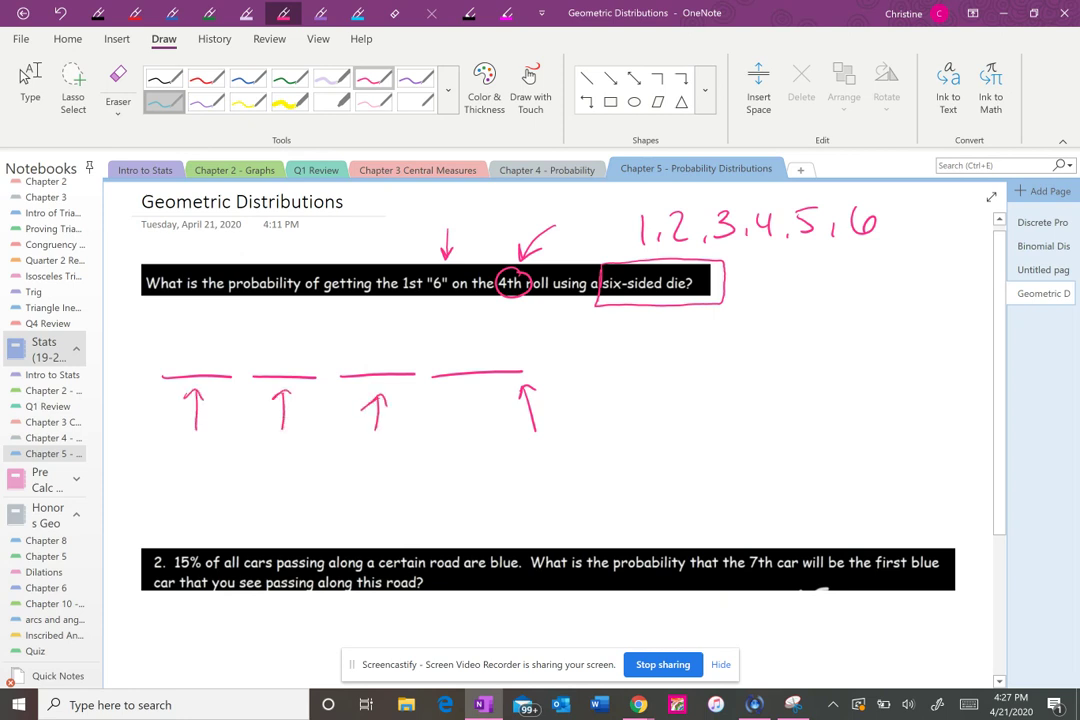
click(425, 361)
drag(477, 388, 479, 399)
Step: Label the first three rolls 'Not 6' with a rightward arrow and circle the fourth roll's 6
mouse_move(170, 468)
mouse_down()
mouse_move(170, 446)
mouse_move(184, 450)
mouse_up()
mouse_move(190, 456)
mouse_down()
mouse_move(204, 466)
mouse_move(196, 488)
mouse_up()
click(336, 468)
drag(228, 482, 372, 464)
drag(338, 459, 345, 476)
mouse_move(495, 384)
mouse_down()
mouse_move(466, 410)
mouse_move(500, 388)
mouse_up()
Step: In green, box the outcomes 1–5 and write 5/6 above the first blank
click(290, 77)
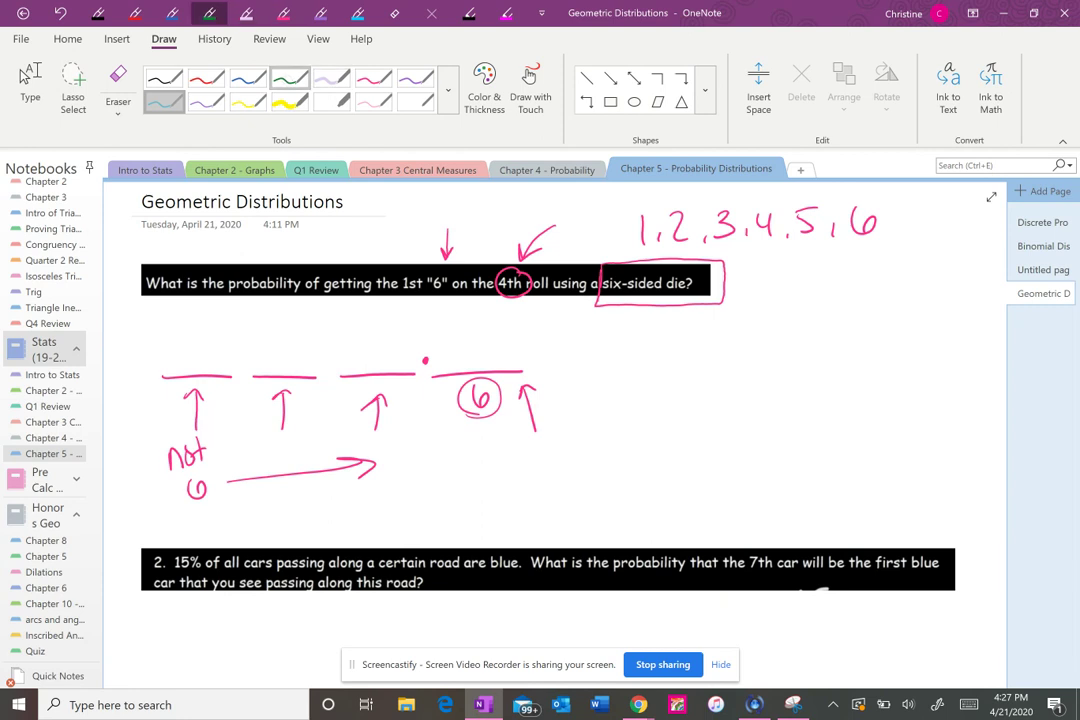
mouse_move(830, 240)
mouse_down()
mouse_move(831, 203)
mouse_move(629, 213)
mouse_move(632, 256)
mouse_move(832, 240)
mouse_up()
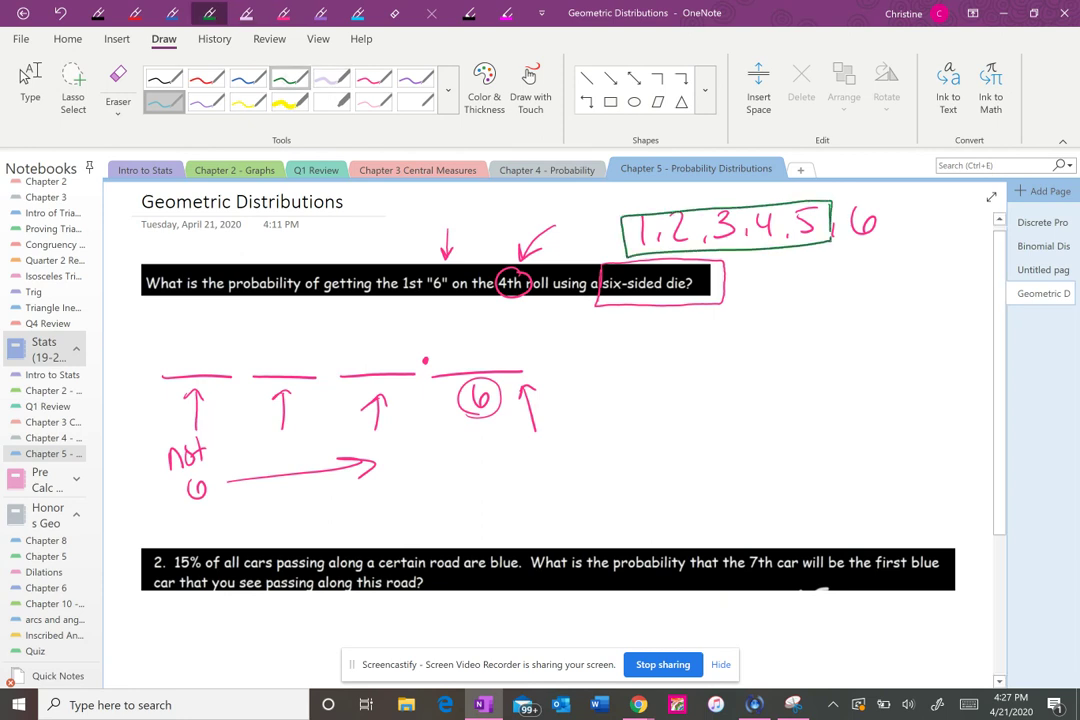
drag(180, 313, 184, 335)
mouse_move(180, 312)
mouse_down()
mouse_move(195, 311)
mouse_move(213, 342)
mouse_up()
drag(197, 350, 188, 360)
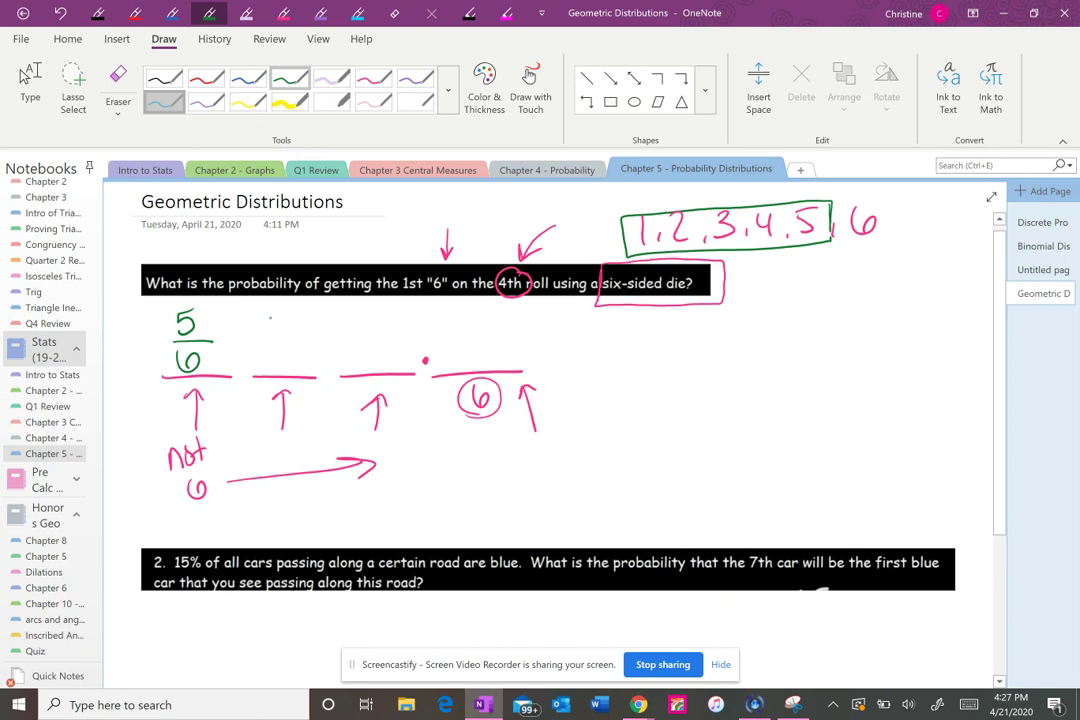
Step: Write 5/6, 5/6 and 1/6 in green above blanks two to four, then add a blue multiplication dot
mouse_move(270, 318)
mouse_down()
mouse_move(276, 332)
mouse_move(288, 312)
mouse_move(300, 341)
mouse_move(282, 358)
mouse_up()
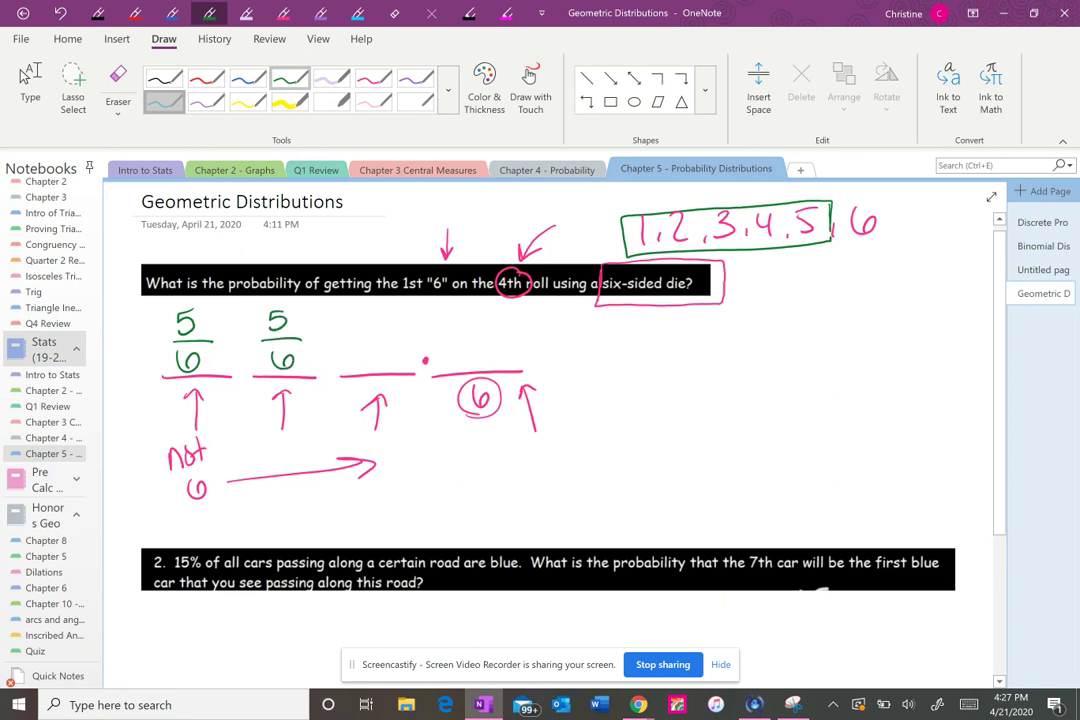
drag(364, 316, 368, 332)
drag(363, 314, 381, 313)
mouse_move(356, 342)
mouse_down()
mouse_move(392, 342)
mouse_move(371, 360)
mouse_up()
drag(474, 316, 475, 331)
mouse_move(459, 337)
mouse_down()
mouse_move(490, 336)
mouse_move(470, 360)
mouse_up()
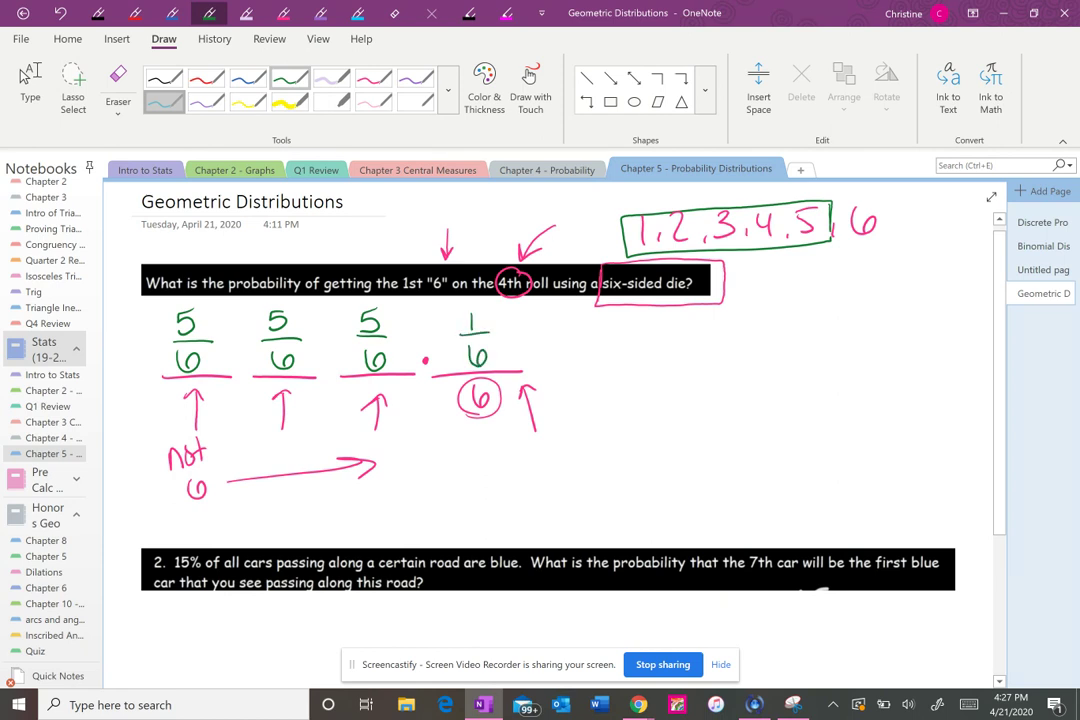
click(248, 78)
click(234, 342)
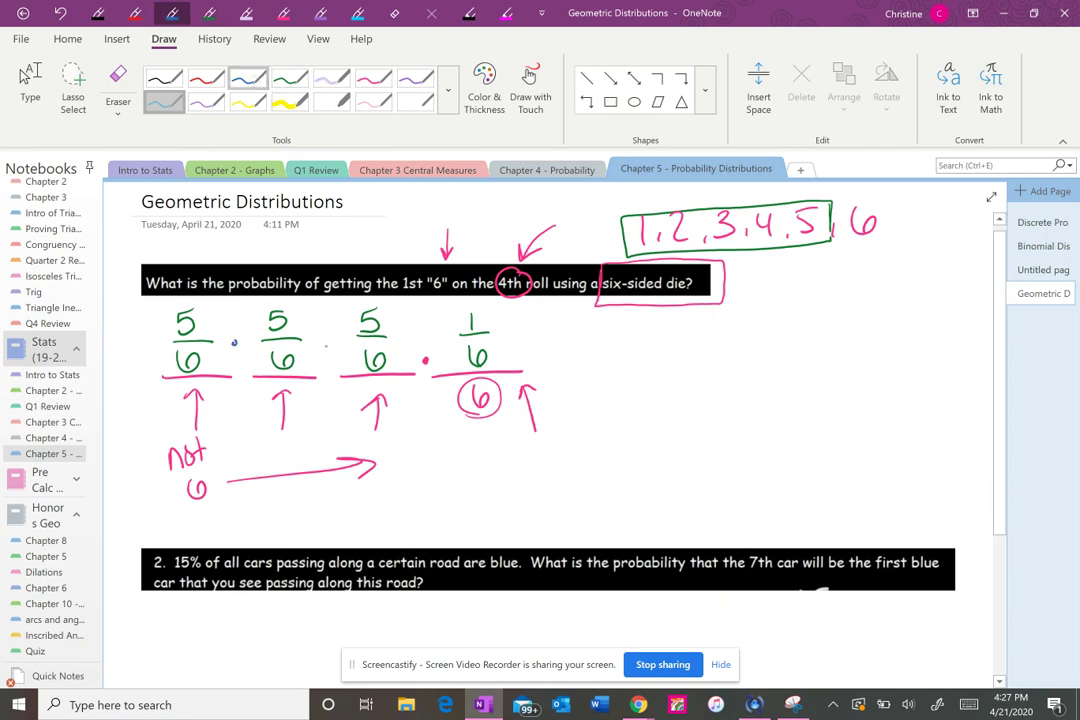
Step: In blue, add the last dot, box the three 5/6 factors, and write (5/6)^3 · 1/6 beside them
click(331, 338)
mouse_move(159, 375)
mouse_down()
mouse_move(157, 306)
mouse_move(320, 296)
mouse_move(410, 375)
mouse_move(160, 377)
mouse_up()
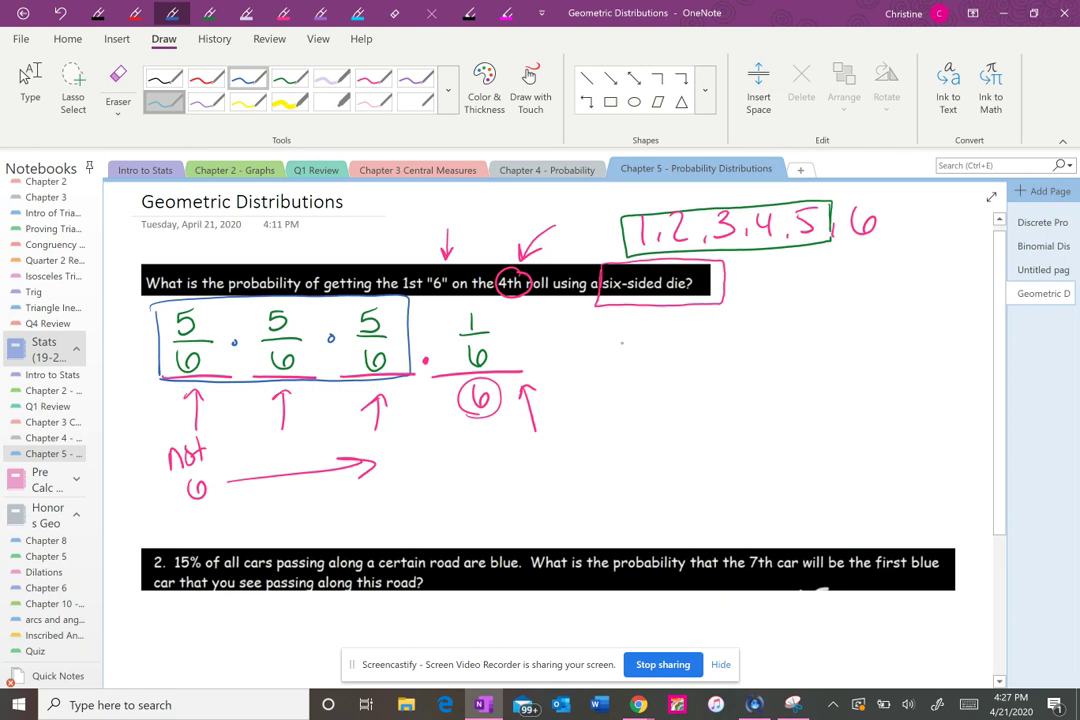
mouse_move(632, 341)
mouse_down()
mouse_move(616, 364)
mouse_move(656, 366)
mouse_move(630, 394)
mouse_move(652, 410)
mouse_up()
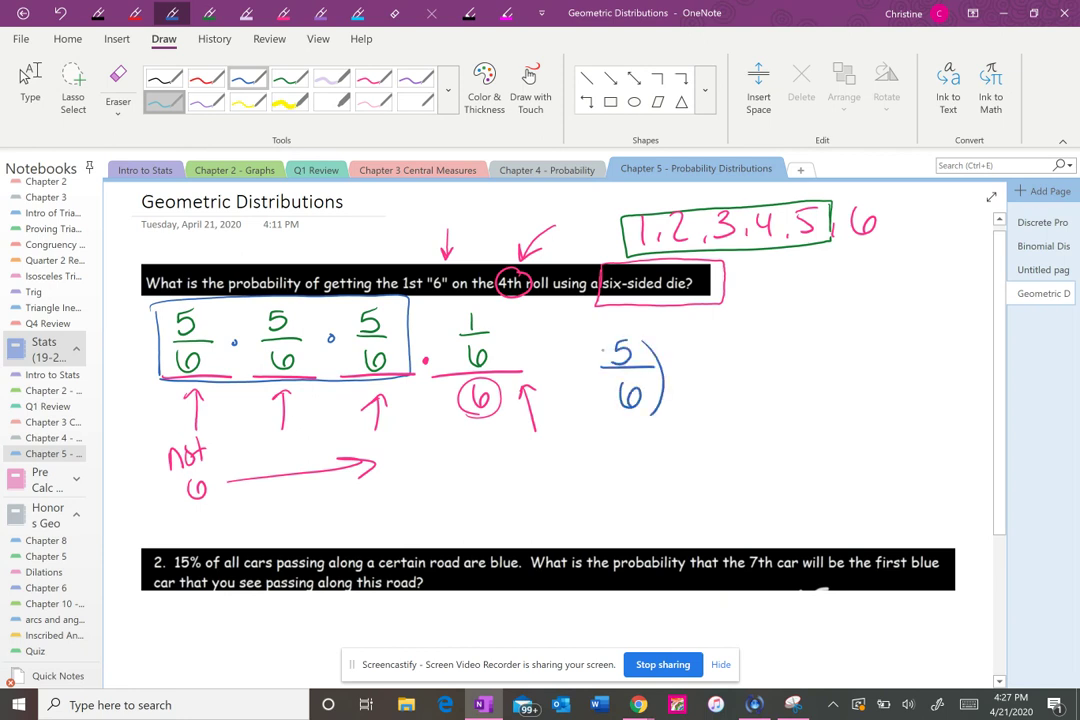
drag(597, 343, 599, 413)
drag(667, 339, 665, 351)
click(706, 377)
mouse_move(754, 360)
mouse_down()
mouse_move(754, 375)
mouse_move(775, 380)
mouse_move(752, 402)
mouse_up()
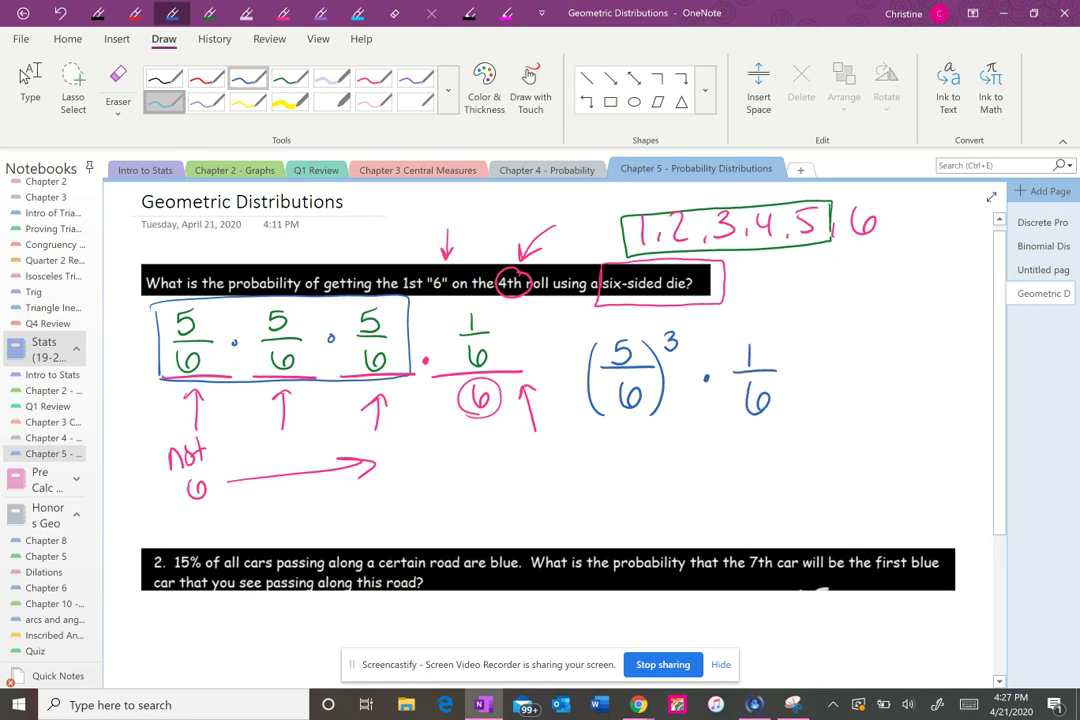
click(416, 78)
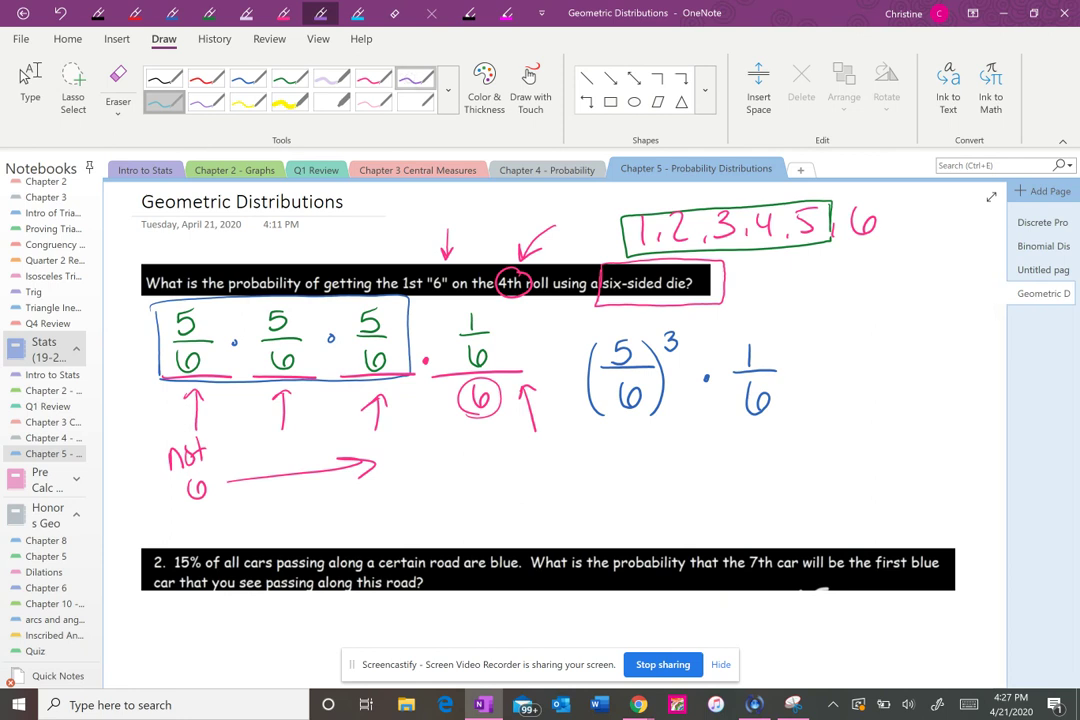
Step: In purple, circle the 1/6 and the 5/6, and draw an arrow from the die box to exponent 3
mouse_move(770, 327)
mouse_down()
mouse_move(735, 349)
mouse_move(735, 414)
mouse_move(793, 350)
mouse_up()
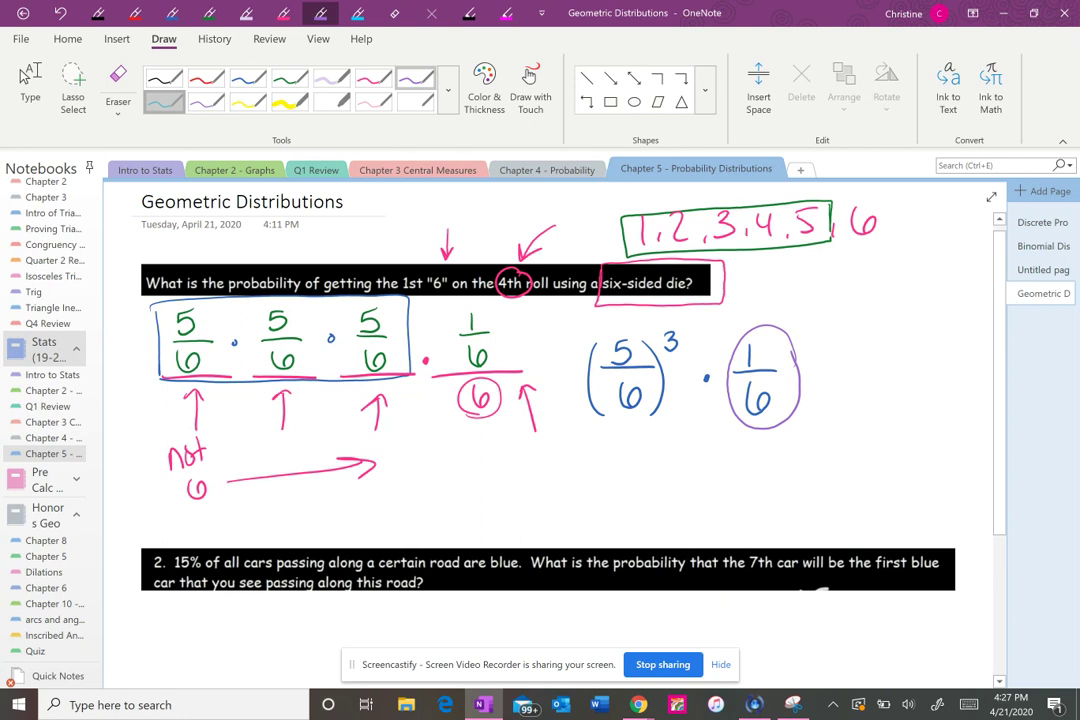
mouse_move(645, 340)
mouse_down()
mouse_move(604, 382)
mouse_move(659, 387)
mouse_move(648, 340)
mouse_up()
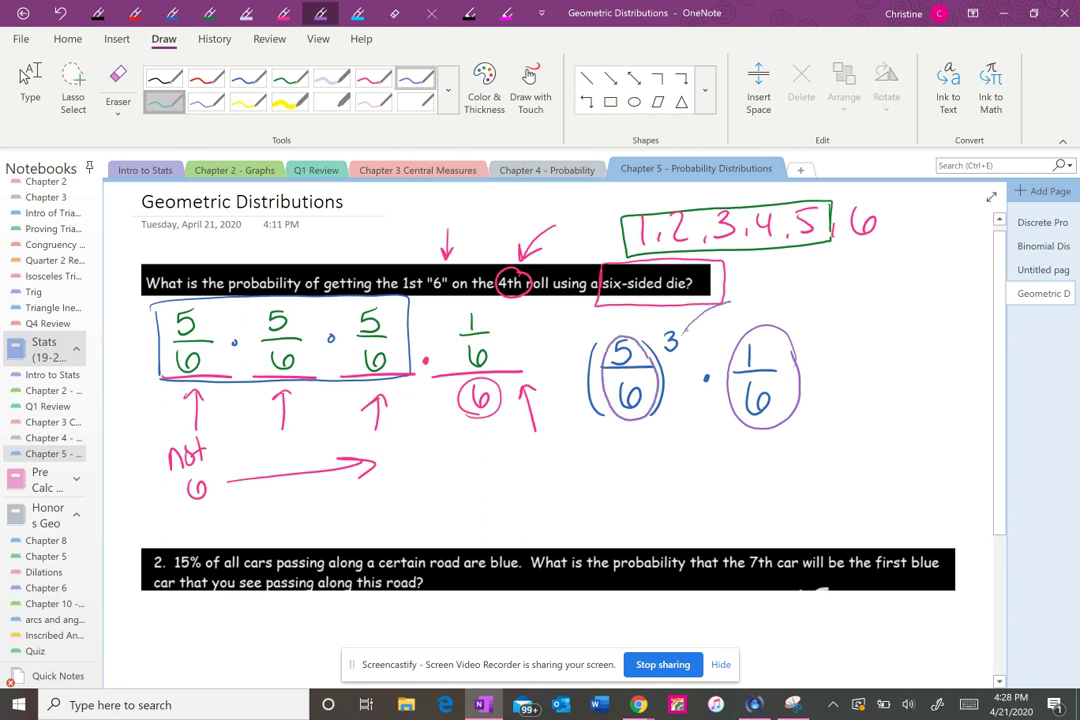
drag(730, 300, 683, 331)
drag(679, 323, 691, 331)
Step: Add and circle exponents 3 and 1, then erase the extra exponent 1 and return to purple
drag(803, 335, 801, 344)
drag(672, 329, 670, 331)
drag(799, 327, 795, 340)
click(118, 85)
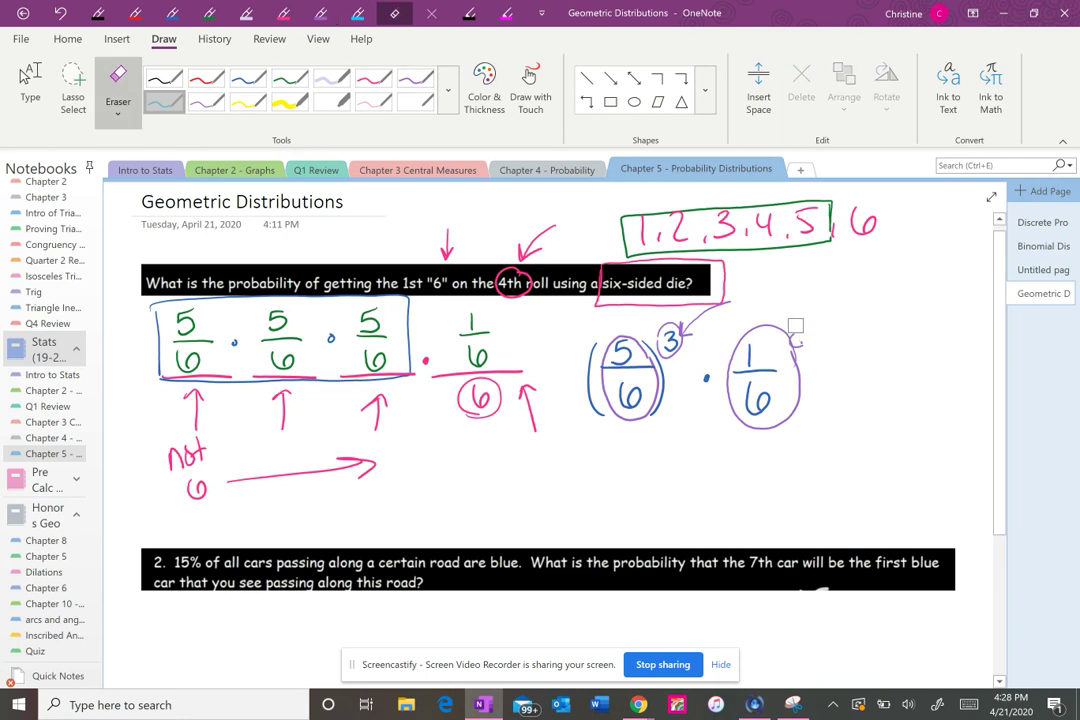
click(415, 78)
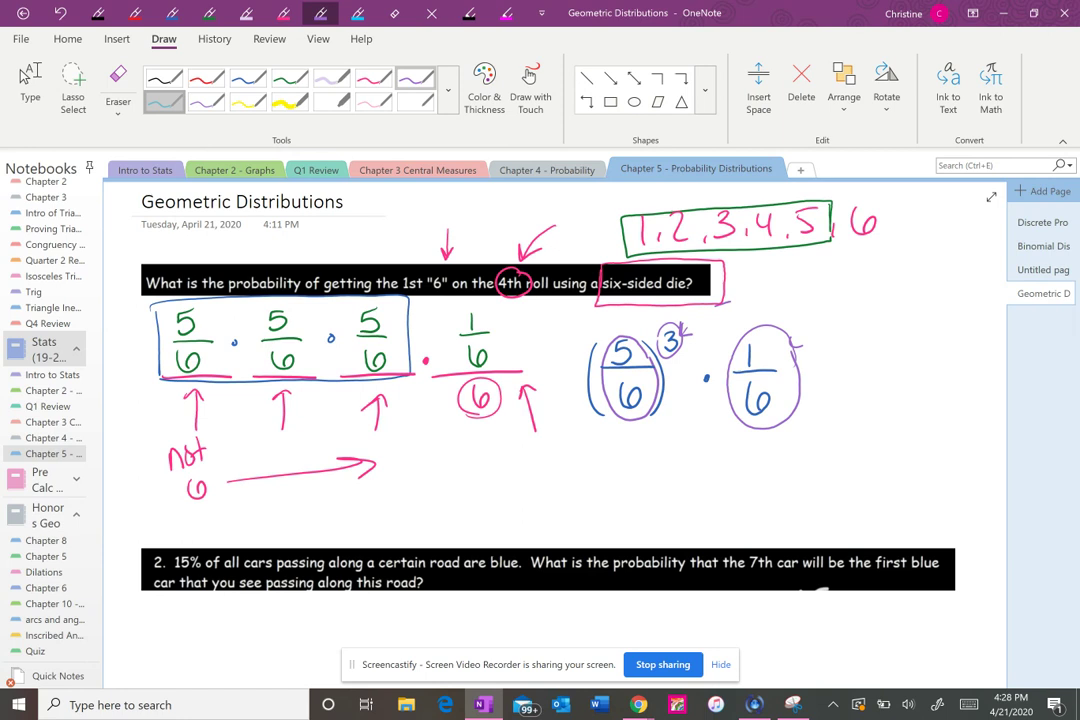
Step: Under (5/6)^3 · 1/6, write .09645... and the boxed answer 9.6% in purple
click(609, 487)
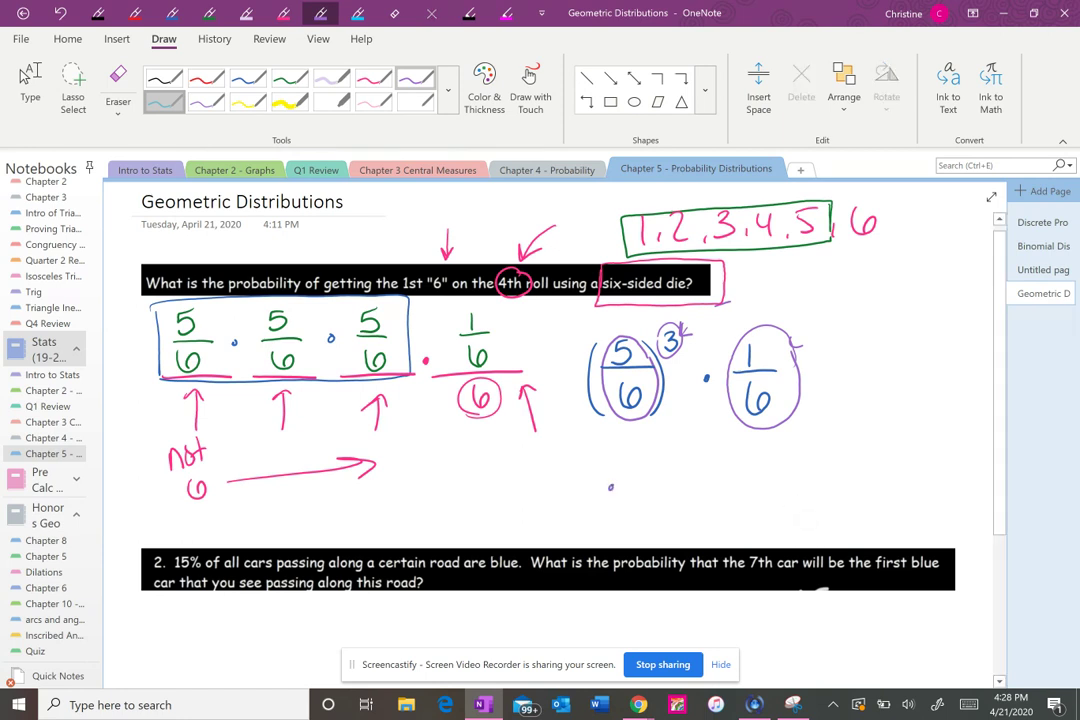
drag(630, 464, 658, 487)
mouse_move(692, 450)
mouse_down()
mouse_move(685, 470)
mouse_move(726, 466)
mouse_move(734, 477)
mouse_up()
click(760, 471)
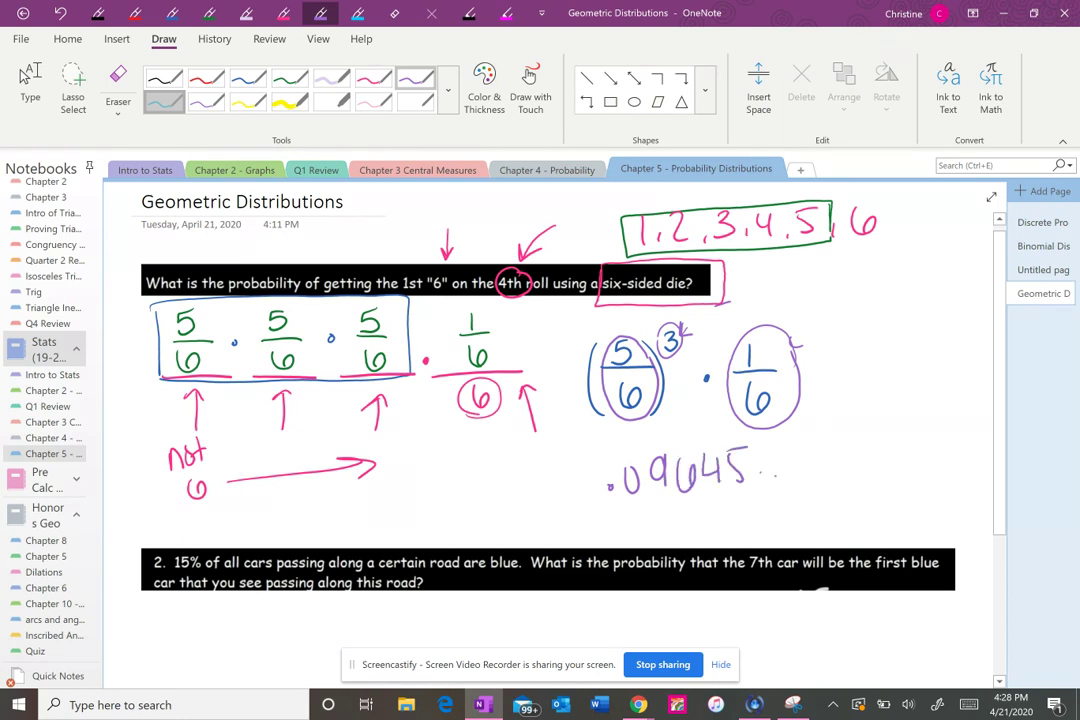
mouse_move(670, 510)
mouse_down()
mouse_move(662, 530)
mouse_move(731, 528)
mouse_up()
click(678, 528)
mouse_move(645, 510)
mouse_down()
mouse_move(647, 530)
mouse_move(746, 540)
mouse_move(641, 490)
mouse_up()
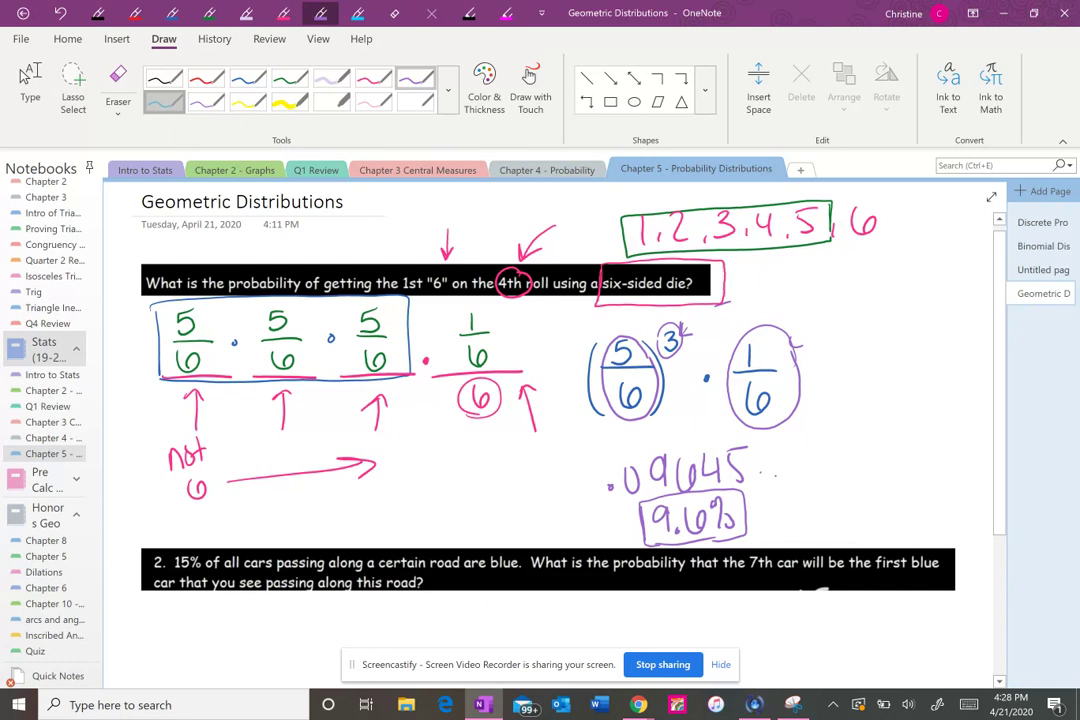
Step: Underline 'blue' in problem 2 with the purple pen
scroll(24, 76, down, 5)
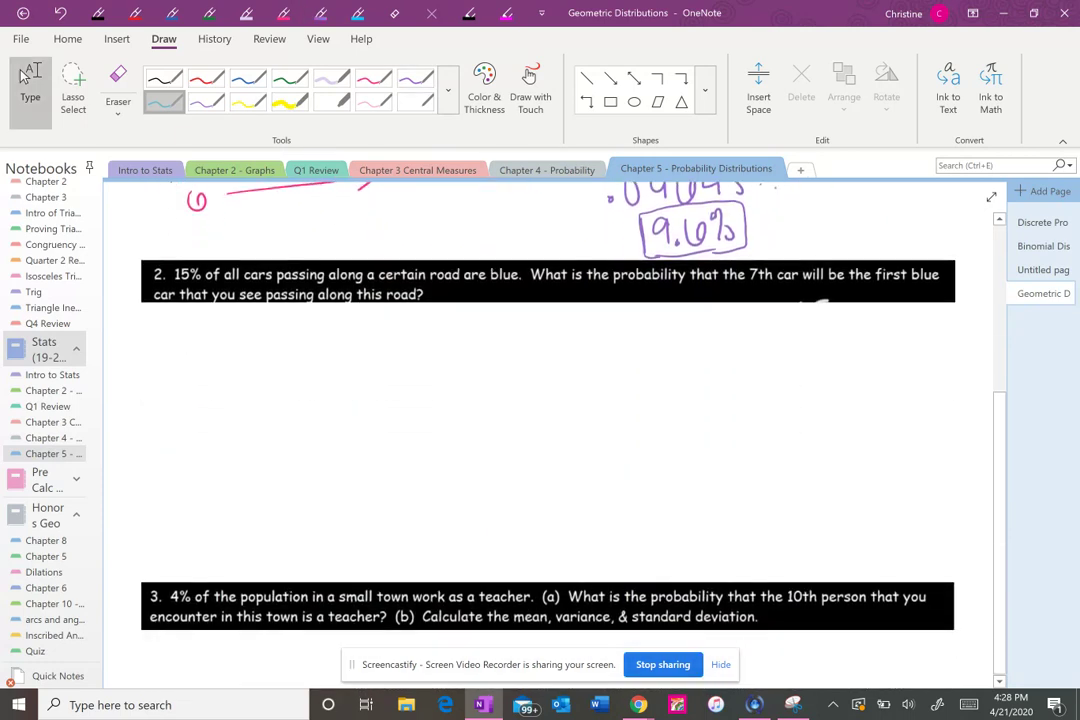
scroll(24, 76, down, 1)
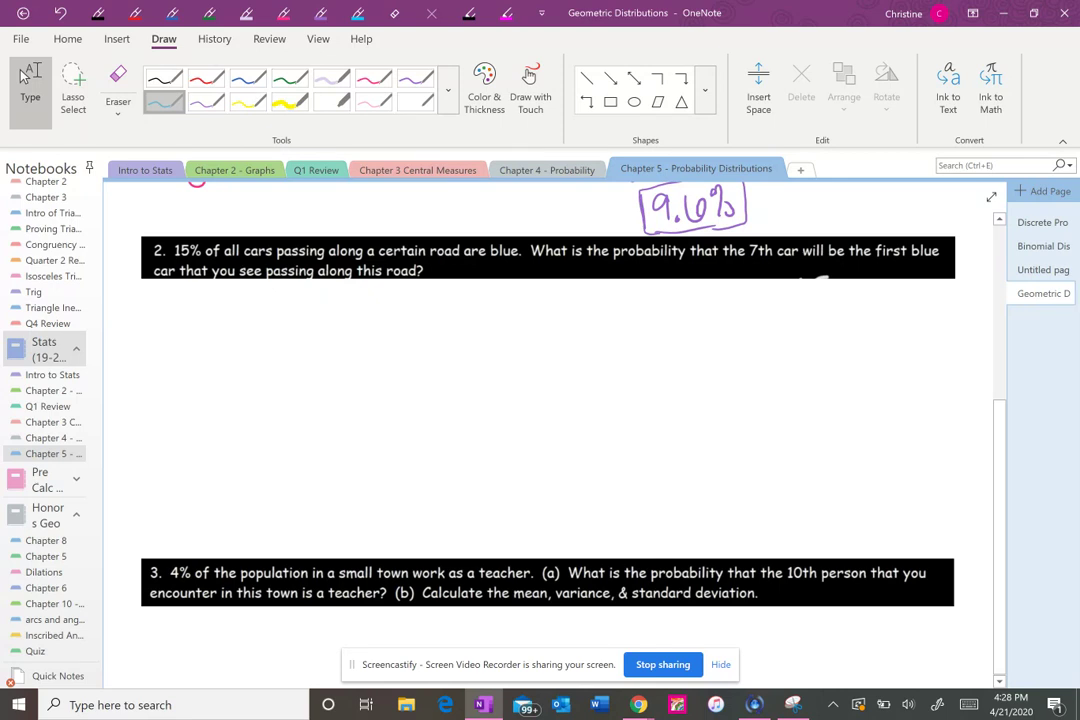
click(320, 12)
drag(900, 264, 938, 261)
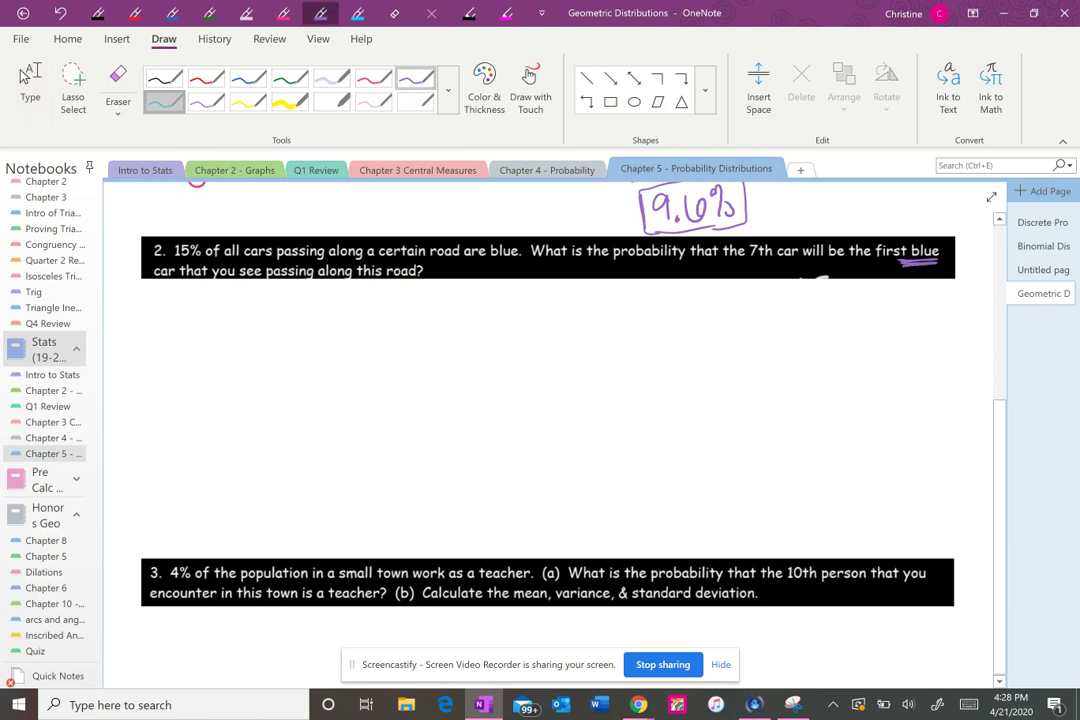
Step: Draw seven blanks under the blue-car problem, one per passing car
drag(142, 341, 262, 329)
drag(301, 329, 524, 325)
drag(568, 330, 605, 330)
drag(640, 335, 696, 336)
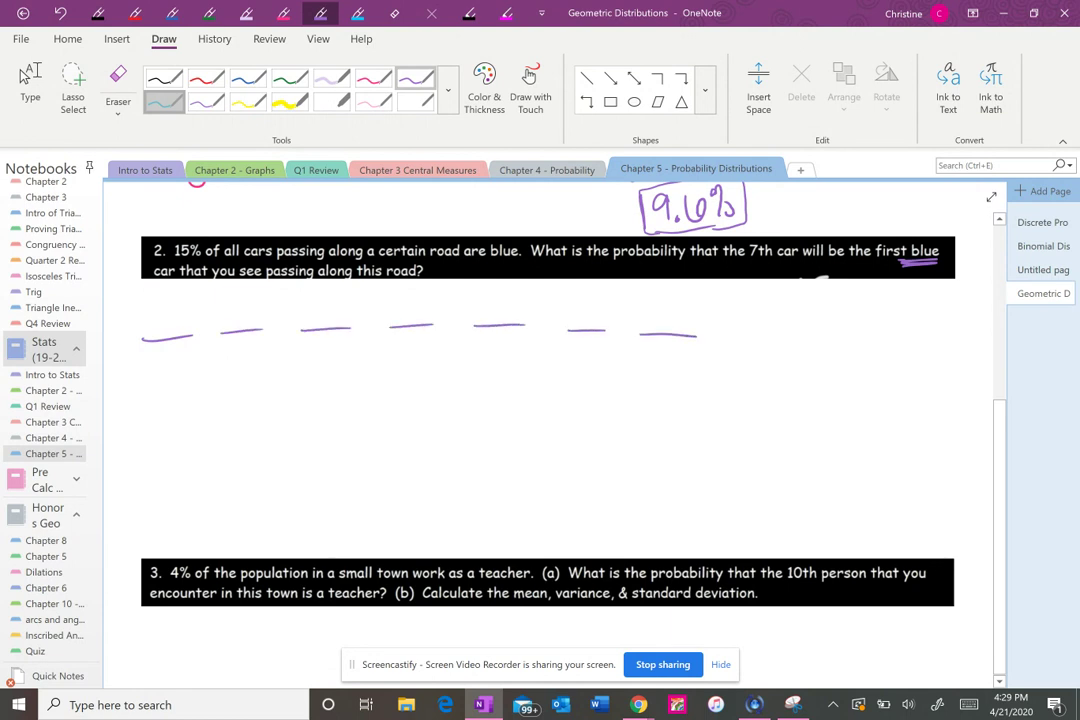
Step: Brace the first six blanks and label them 'Not blue'
mouse_move(610, 335)
mouse_down()
mouse_move(420, 379)
mouse_move(145, 370)
mouse_up()
mouse_move(316, 428)
mouse_down()
mouse_move(331, 405)
mouse_move(345, 409)
mouse_up()
mouse_move(370, 398)
mouse_down()
mouse_move(369, 416)
mouse_move(382, 407)
mouse_up()
drag(437, 393, 465, 421)
mouse_move(472, 405)
mouse_down()
mouse_move(500, 420)
mouse_move(534, 418)
mouse_up()
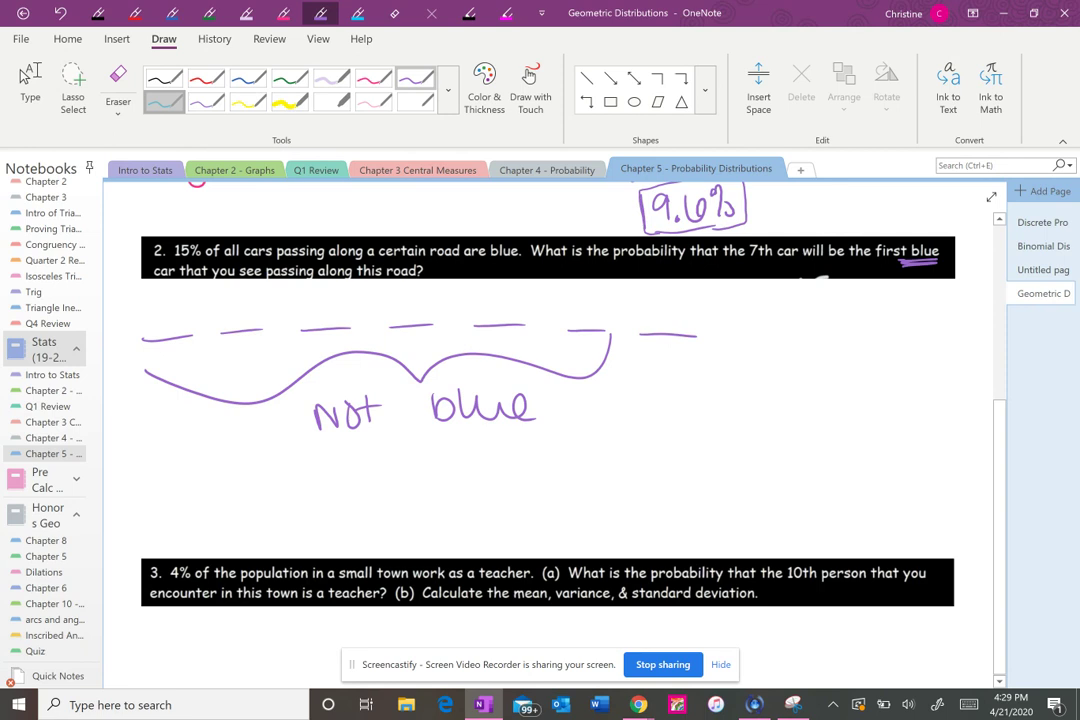
Step: Draw an arrow up to the seventh blank and label it 'blue'
drag(669, 366, 668, 346)
mouse_move(661, 355)
mouse_down()
mouse_move(676, 352)
mouse_move(652, 394)
mouse_move(670, 376)
mouse_up()
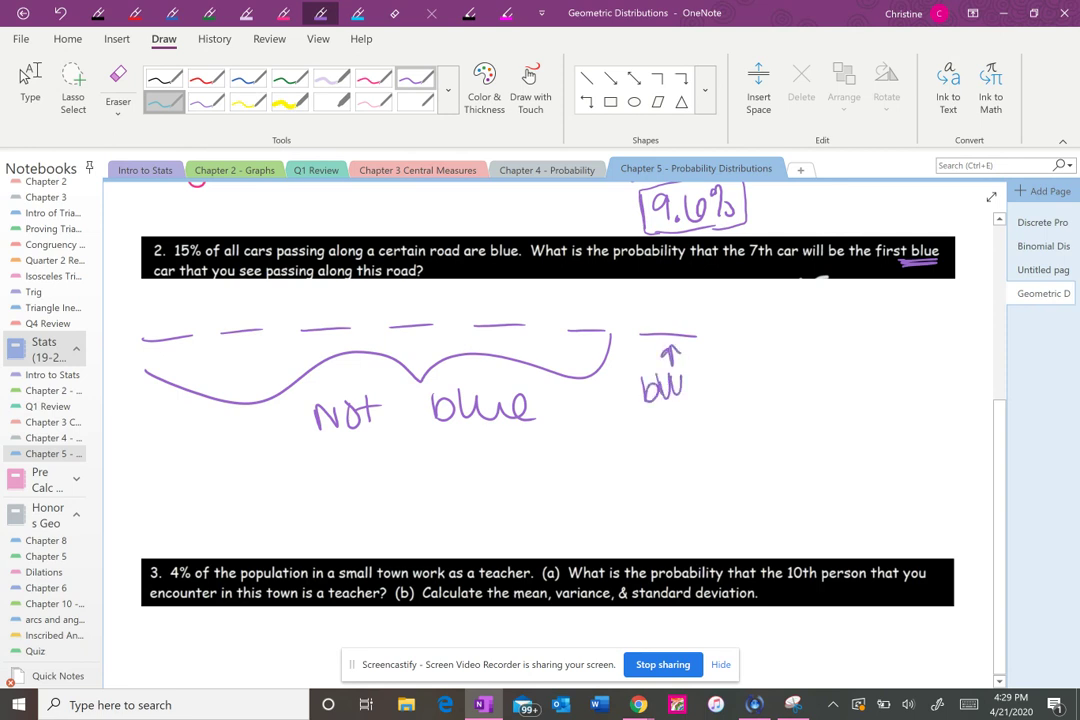
drag(683, 372, 709, 392)
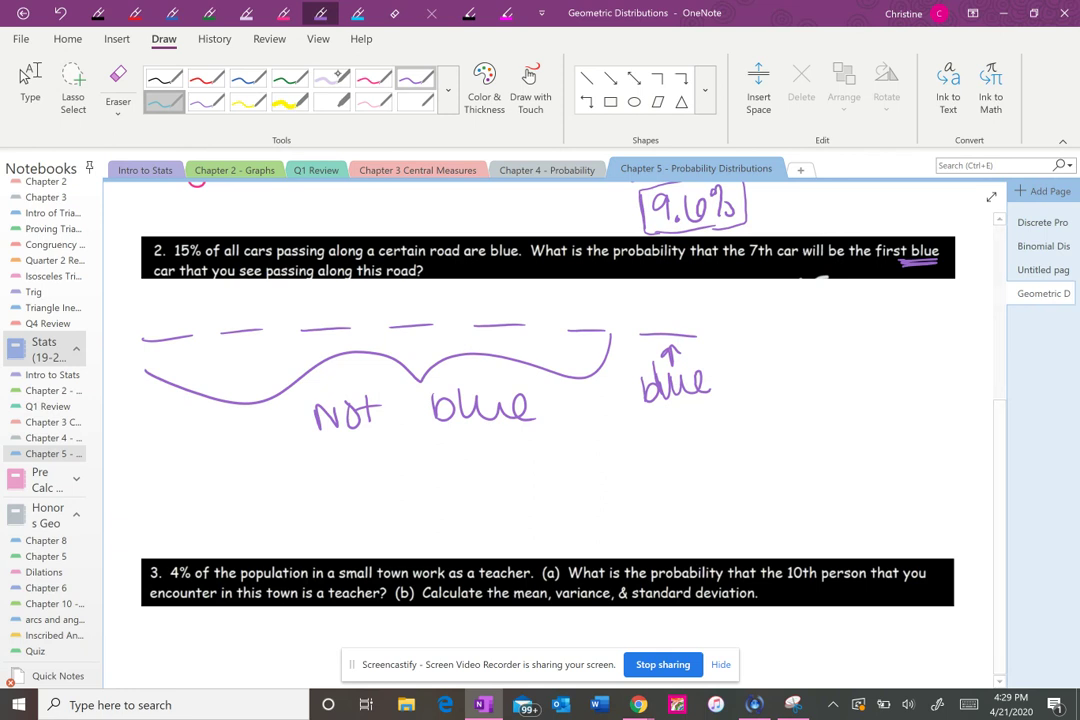
mouse_move(200, 236)
mouse_down()
mouse_move(175, 258)
mouse_move(198, 232)
mouse_up()
Step: In pink, write .15 above the last blank and underline 'Not blue'
click(284, 13)
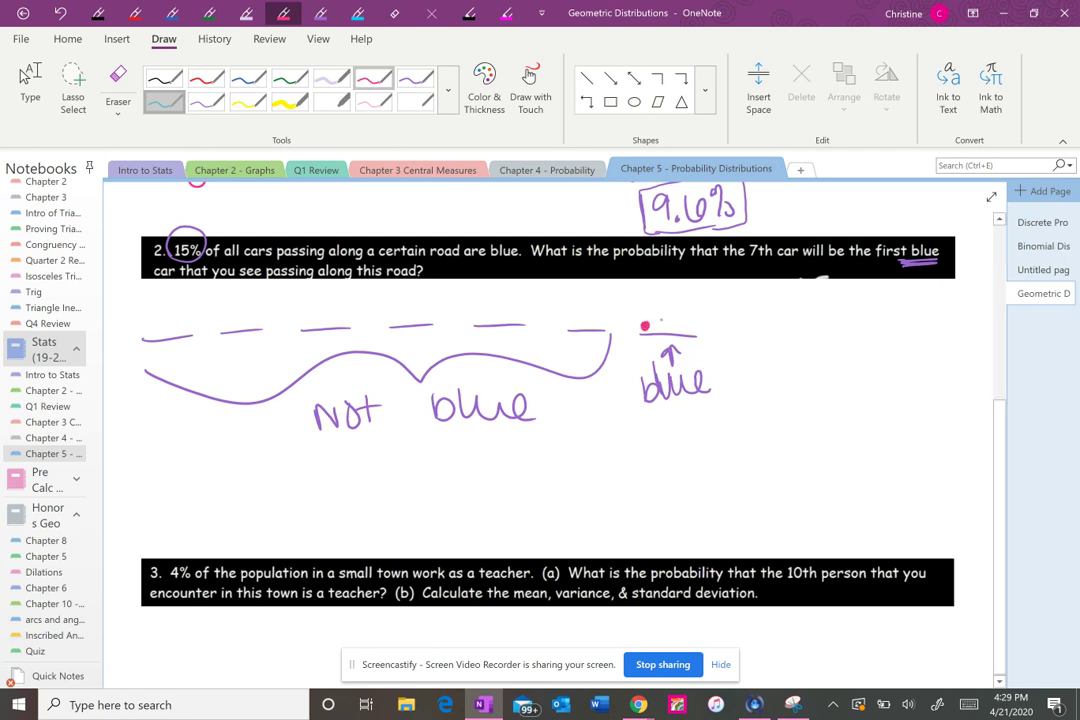
drag(665, 311, 664, 330)
mouse_move(673, 314)
mouse_down()
mouse_move(671, 328)
mouse_move(688, 310)
mouse_up()
drag(313, 443, 367, 442)
drag(447, 439, 527, 438)
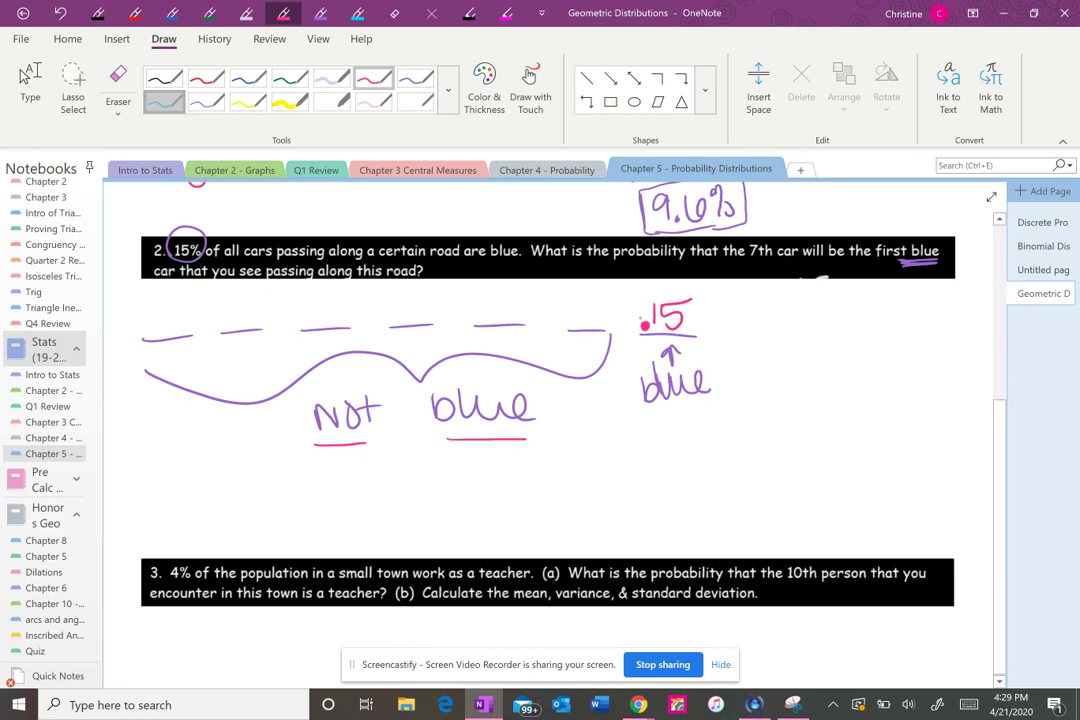
Step: Write .85 above each of the six Not-blue blanks
click(145, 333)
drag(166, 304, 173, 332)
mouse_move(176, 303)
mouse_down()
mouse_move(238, 318)
mouse_move(242, 299)
mouse_move(248, 318)
mouse_up()
click(221, 322)
mouse_move(248, 296)
mouse_down()
mouse_move(318, 298)
mouse_move(333, 322)
mouse_up()
mouse_move(334, 296)
mouse_down()
mouse_move(398, 321)
mouse_move(404, 297)
mouse_up()
click(391, 316)
mouse_move(427, 297)
mouse_down()
mouse_move(422, 322)
mouse_move(441, 290)
mouse_up()
click(482, 322)
mouse_move(494, 296)
mouse_down()
mouse_move(492, 322)
mouse_move(509, 322)
mouse_up()
click(566, 324)
mouse_move(583, 296)
mouse_down()
mouse_move(581, 326)
mouse_move(598, 325)
mouse_up()
drag(600, 296, 615, 293)
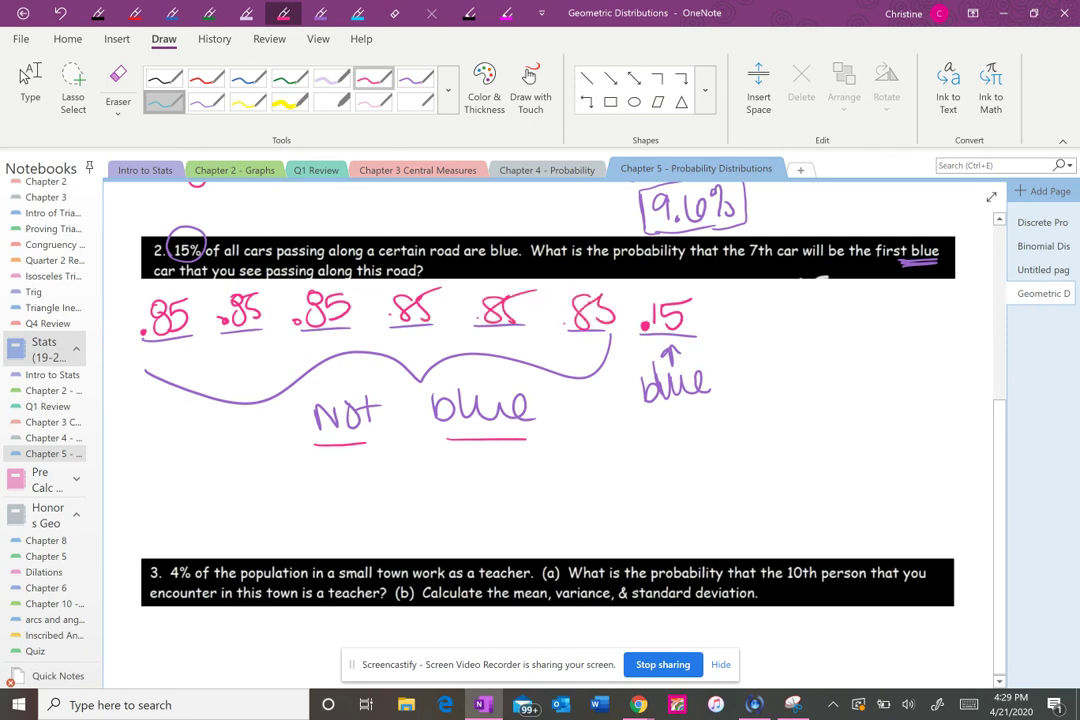
drag(468, 319, 473, 319)
Step: Write (.85)⁶ below the 'Not blue' label
click(314, 515)
drag(340, 490, 352, 513)
drag(303, 483, 302, 520)
mouse_move(370, 482)
mouse_down()
mouse_move(373, 518)
mouse_move(394, 489)
mouse_up()
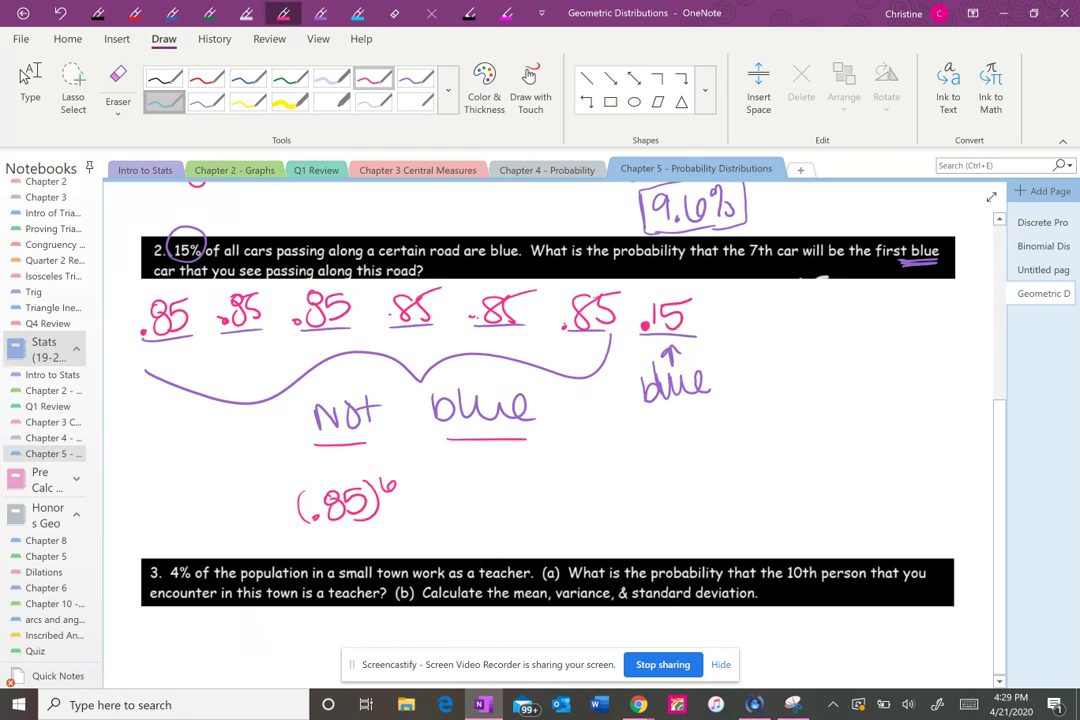
mouse_move(398, 458)
mouse_down()
mouse_move(386, 471)
mouse_move(407, 513)
mouse_up()
Step: In blue, extend the expression to (.85)⁶(.15) ≈ .05657
click(248, 78)
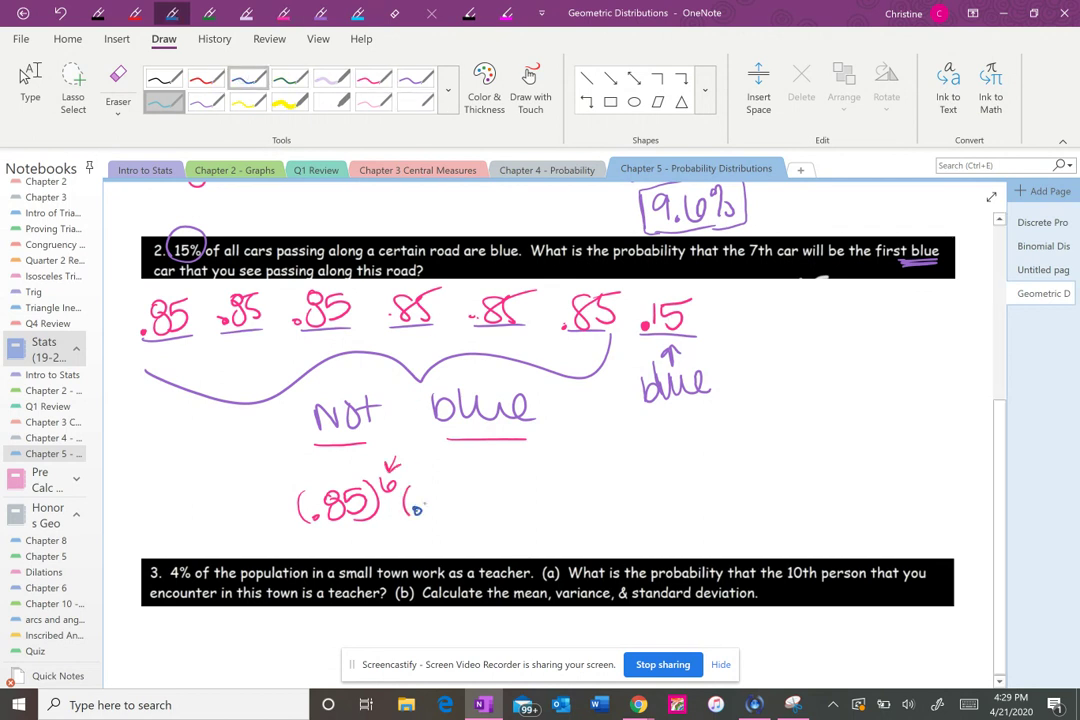
mouse_move(424, 489)
mouse_down()
mouse_move(424, 512)
mouse_move(462, 517)
mouse_up()
drag(409, 486, 406, 512)
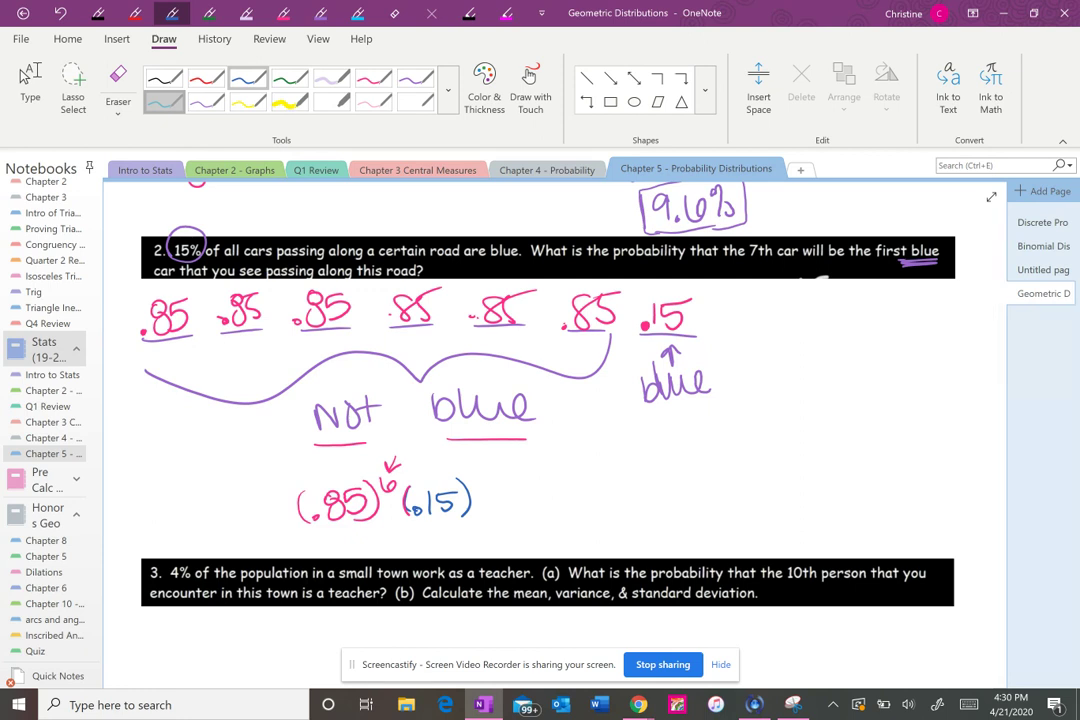
drag(509, 492, 531, 487)
drag(511, 503, 531, 501)
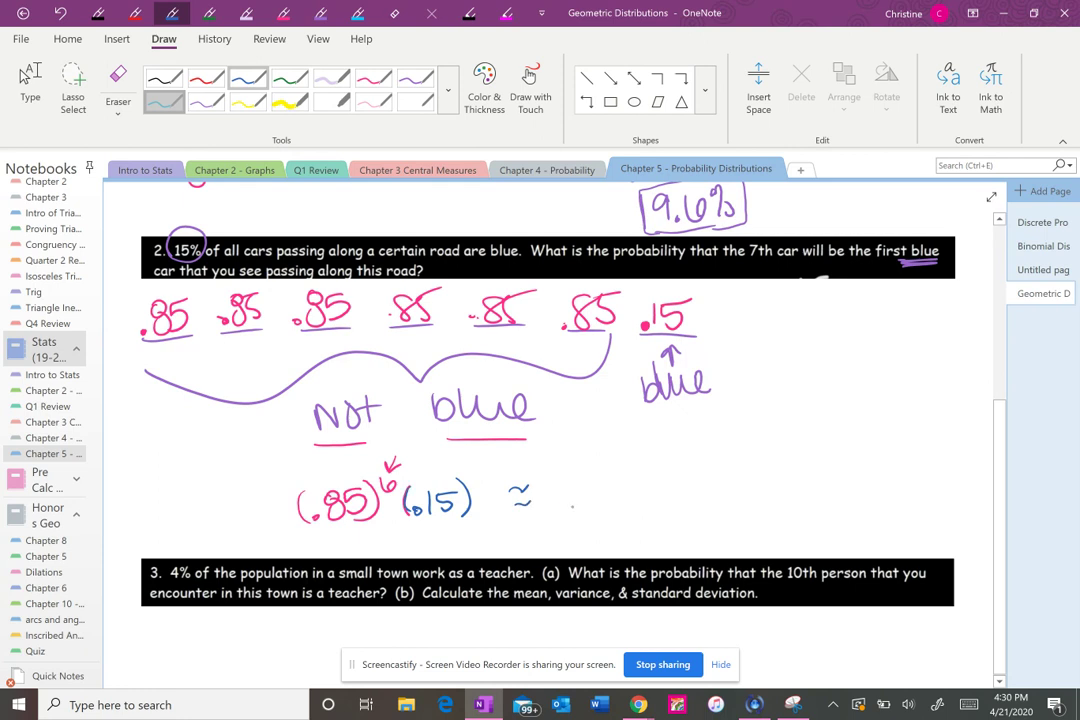
mouse_move(597, 481)
mouse_down()
mouse_move(590, 506)
mouse_move(604, 484)
mouse_up()
mouse_move(628, 480)
mouse_down()
mouse_move(614, 508)
mouse_move(680, 508)
mouse_up()
mouse_move(680, 480)
mouse_down()
mouse_move(702, 479)
mouse_move(729, 507)
mouse_up()
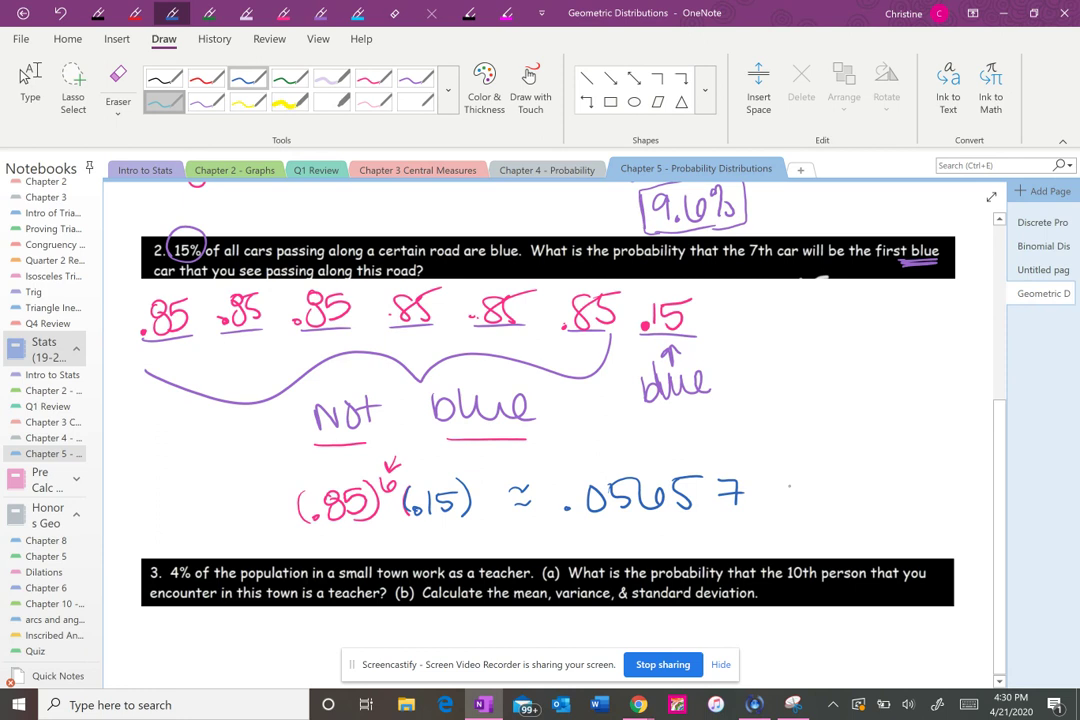
Step: Write the answer 5.6% at the right and circle it
drag(817, 444, 818, 468)
click(848, 463)
mouse_move(818, 443)
mouse_down()
mouse_move(838, 442)
mouse_move(862, 466)
mouse_move(910, 462)
mouse_up()
drag(803, 423, 795, 432)
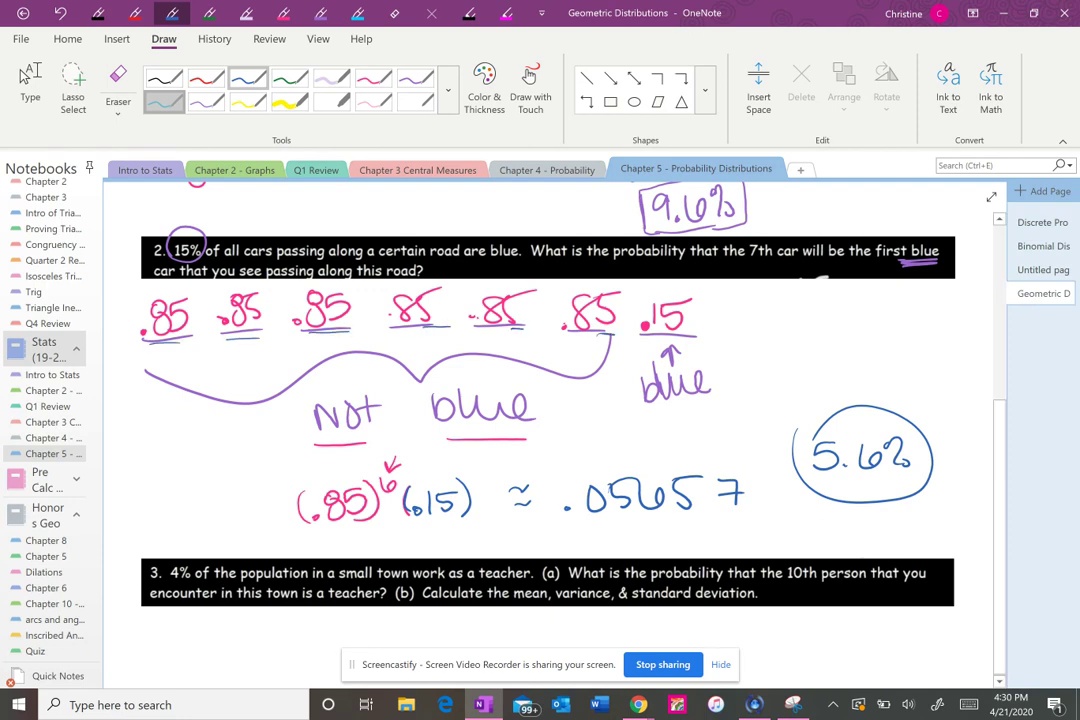
Step: Strike through problem 3's part (b) asking for mean, variance and standard deviation
scroll(25, 75, down, 3)
scroll(25, 75, down, 1)
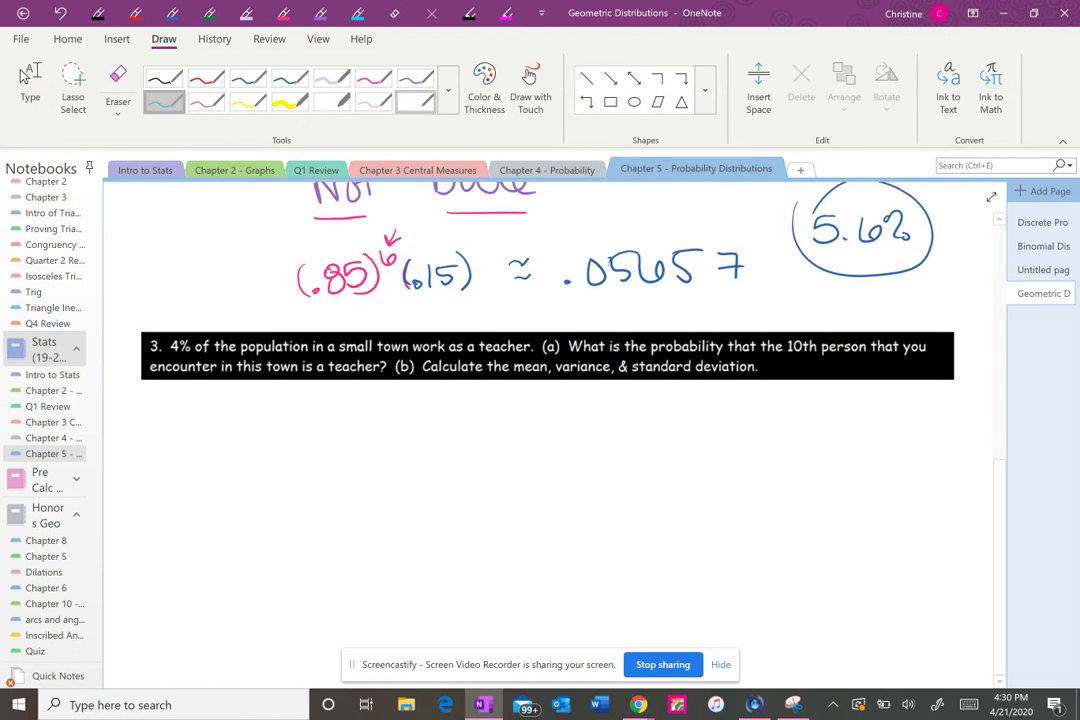
drag(395, 367, 757, 367)
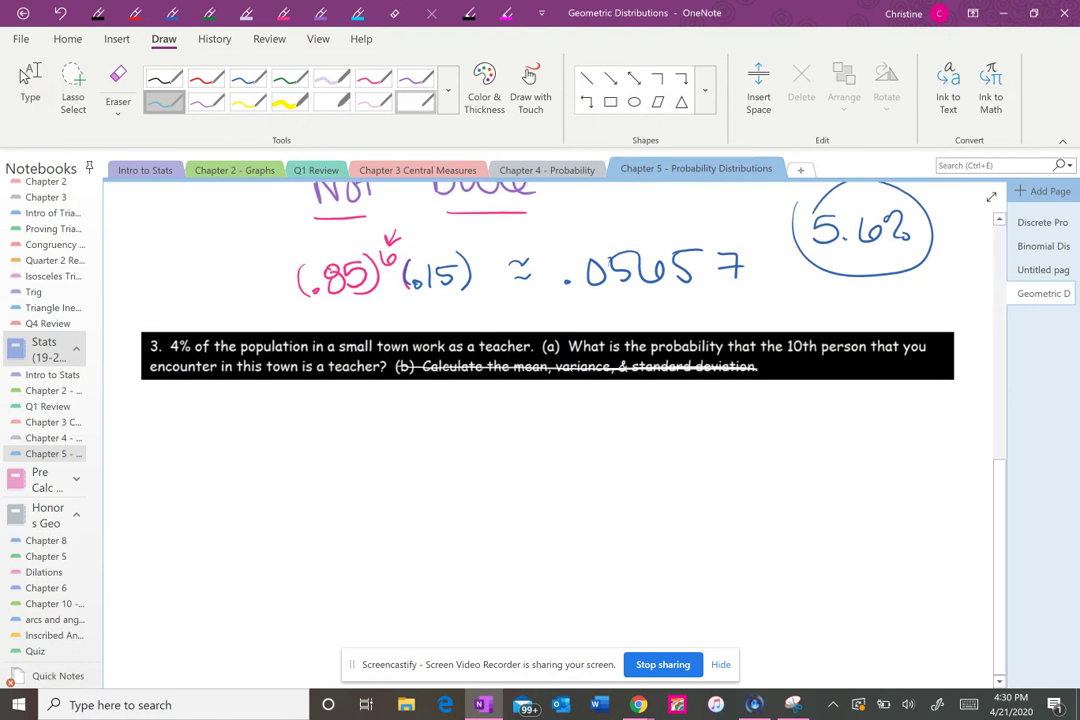
drag(415, 367, 757, 367)
click(248, 78)
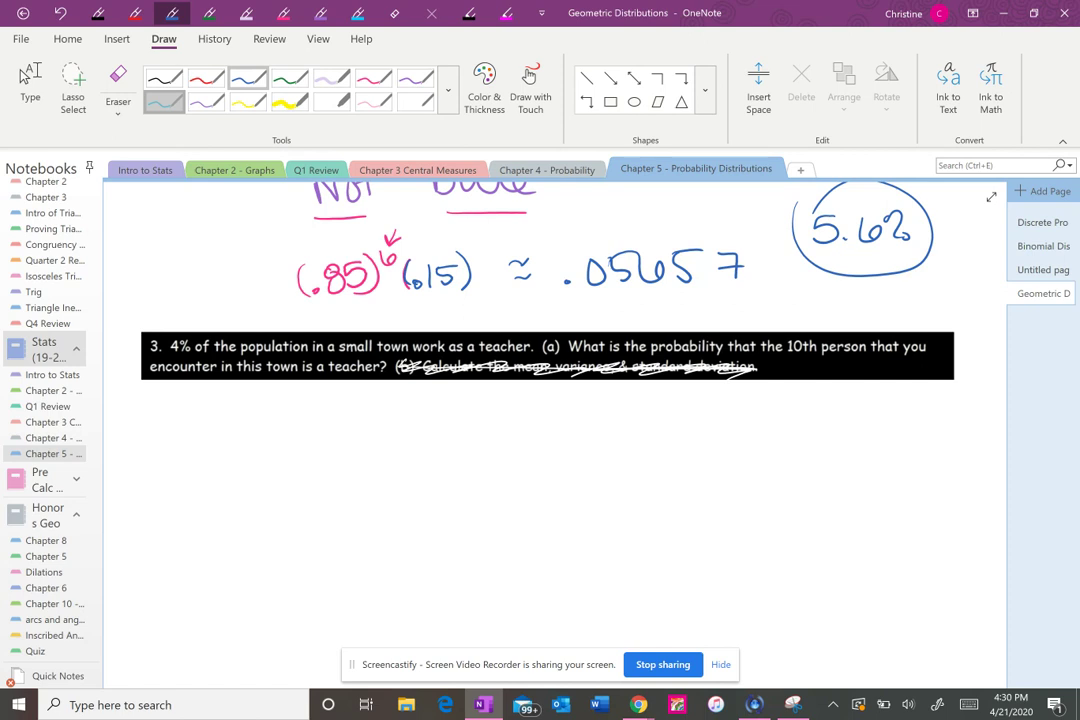
Step: Circle 4% in problem 3 and write (.96)⁹ below the question
mouse_move(800, 362)
mouse_down()
mouse_move(800, 412)
mouse_move(812, 397)
mouse_up()
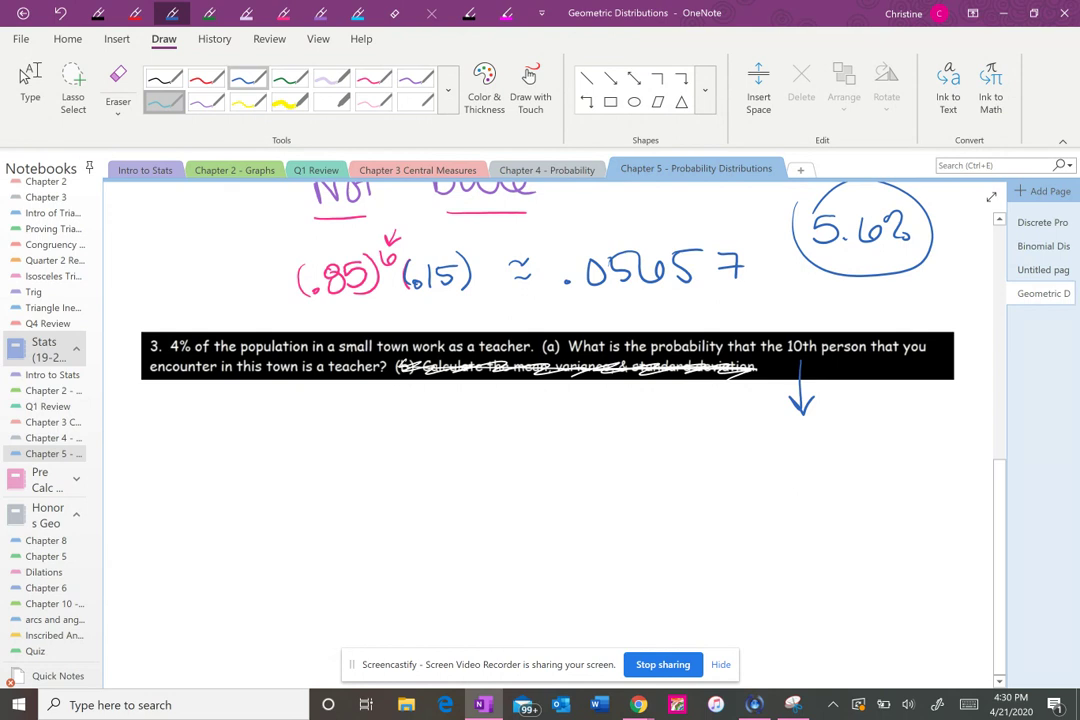
drag(333, 427, 306, 488)
drag(256, 431, 238, 490)
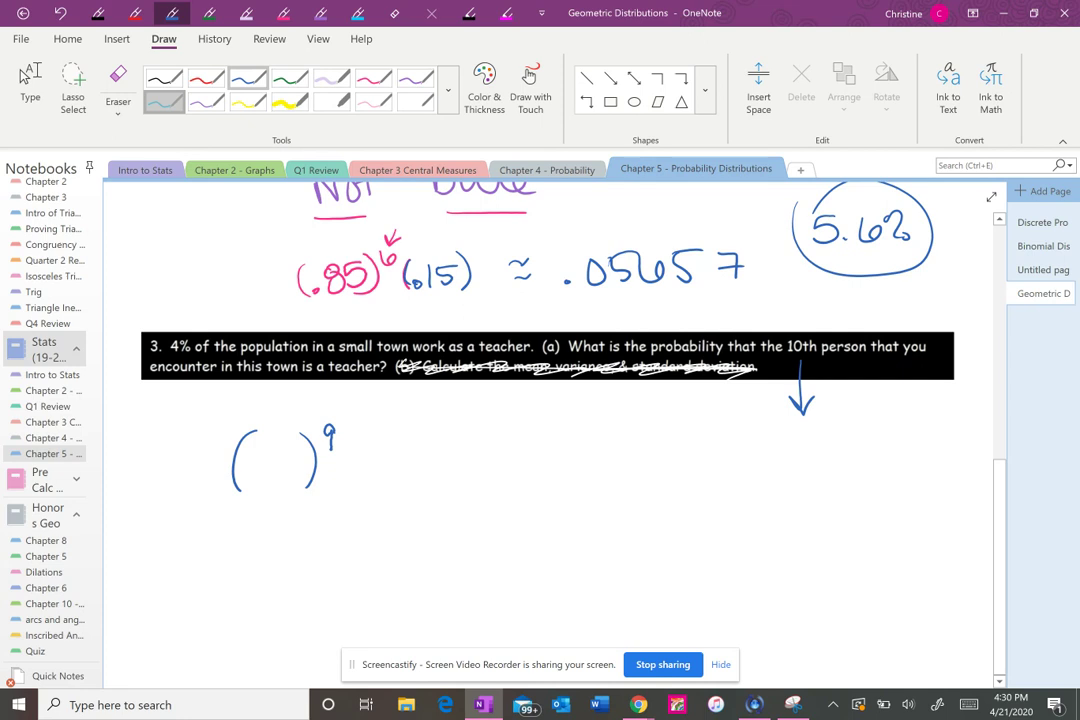
drag(182, 324, 176, 326)
mouse_move(270, 449)
mouse_down()
mouse_move(267, 476)
mouse_move(284, 466)
mouse_up()
click(256, 479)
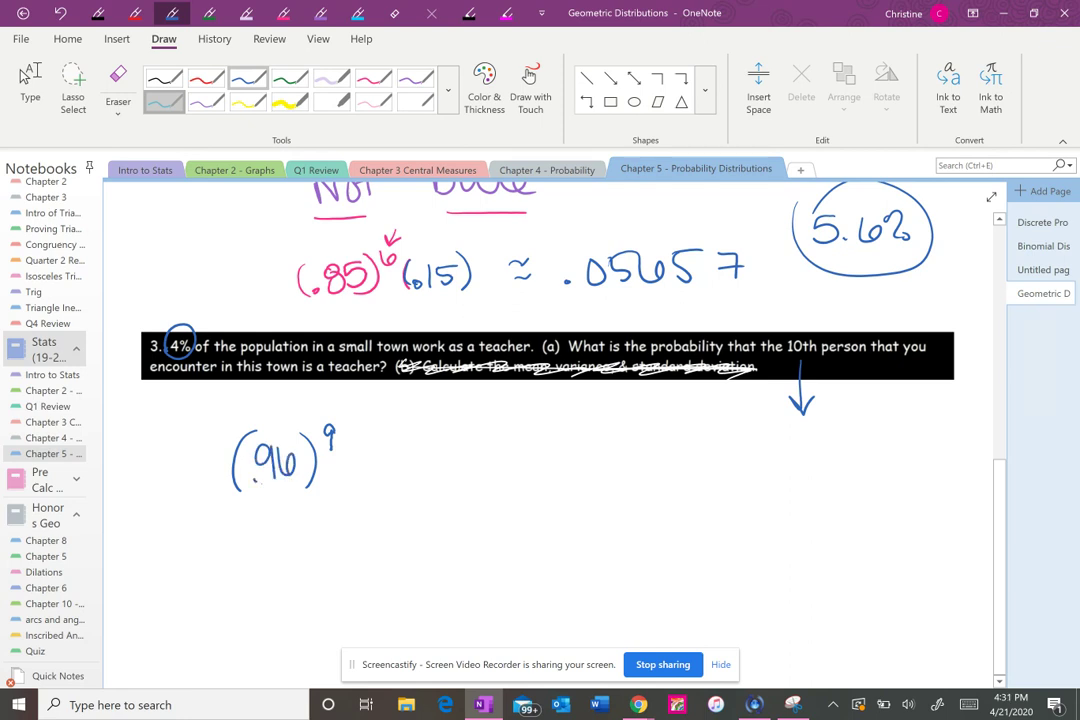
drag(321, 424, 287, 428)
Step: Complete the calculation as (.96)⁹(.04) = .0277
drag(356, 432, 348, 490)
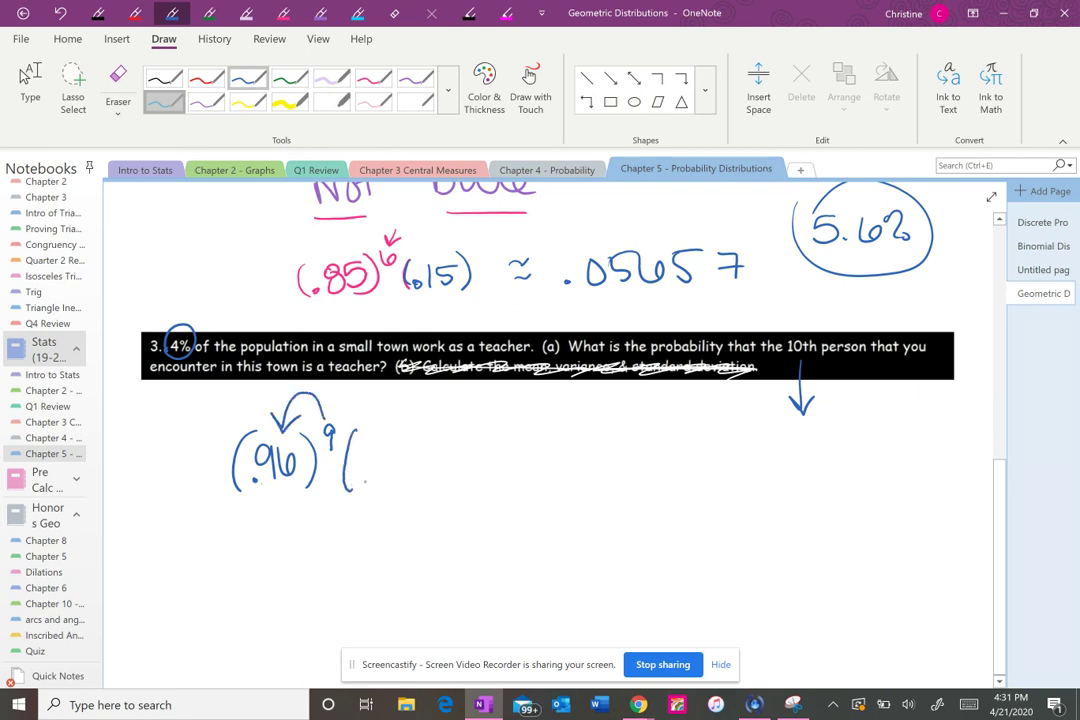
click(364, 478)
mouse_move(386, 448)
mouse_down()
mouse_move(376, 478)
mouse_move(388, 450)
mouse_up()
drag(399, 446, 411, 484)
drag(423, 430, 425, 489)
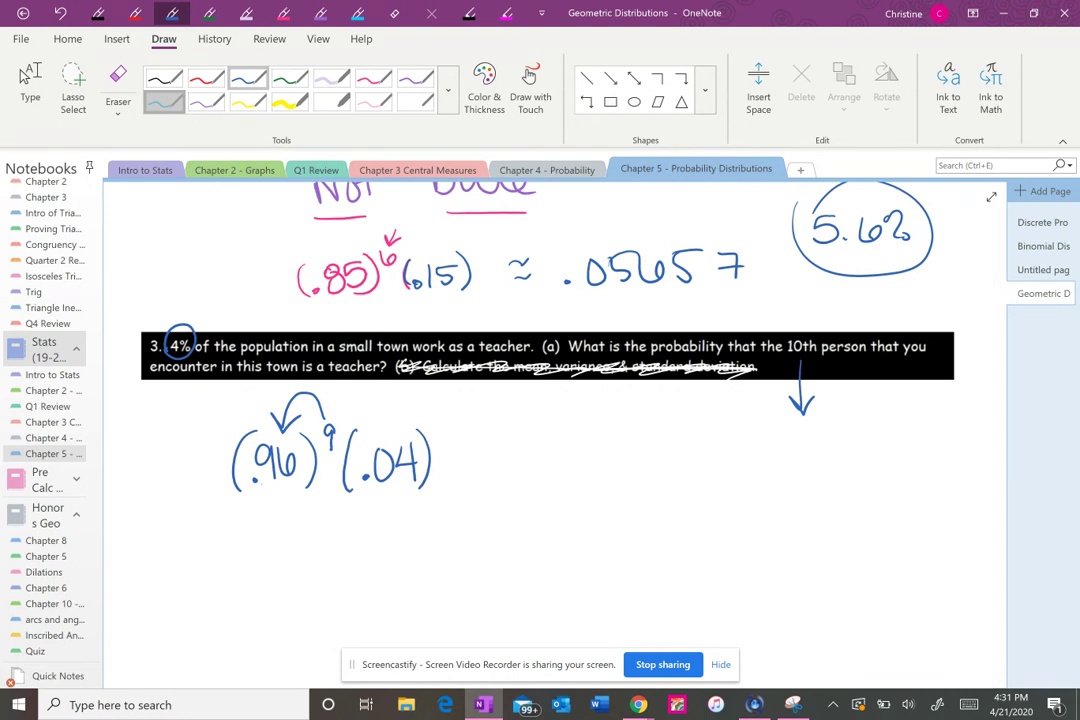
mouse_move(474, 456)
mouse_down()
mouse_move(487, 455)
mouse_move(487, 469)
mouse_up()
click(527, 471)
mouse_move(560, 447)
mouse_down()
mouse_move(550, 468)
mouse_move(560, 447)
mouse_up()
drag(578, 452, 600, 474)
drag(605, 443, 626, 473)
drag(633, 449, 645, 472)
mouse_move(651, 448)
mouse_down()
mouse_move(664, 447)
mouse_move(664, 470)
mouse_up()
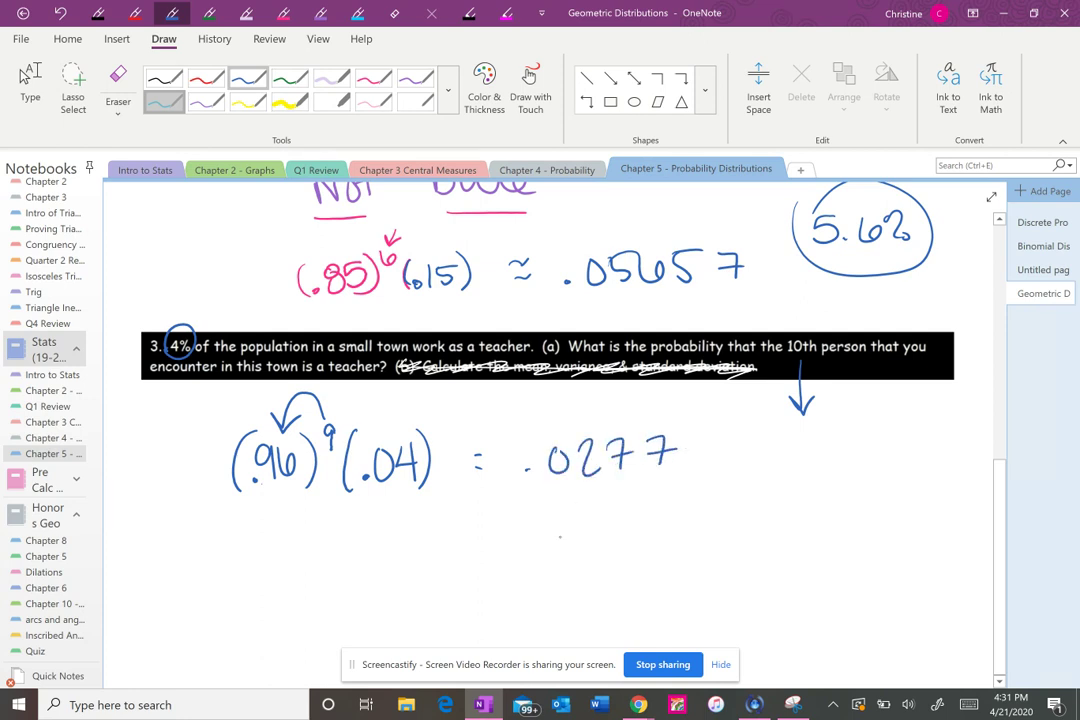
Step: Write 2.7% below the result, box it, and underline '10th' in the question
mouse_move(555, 516)
mouse_down()
mouse_move(571, 547)
mouse_move(640, 540)
mouse_up()
click(585, 541)
drag(646, 533, 652, 541)
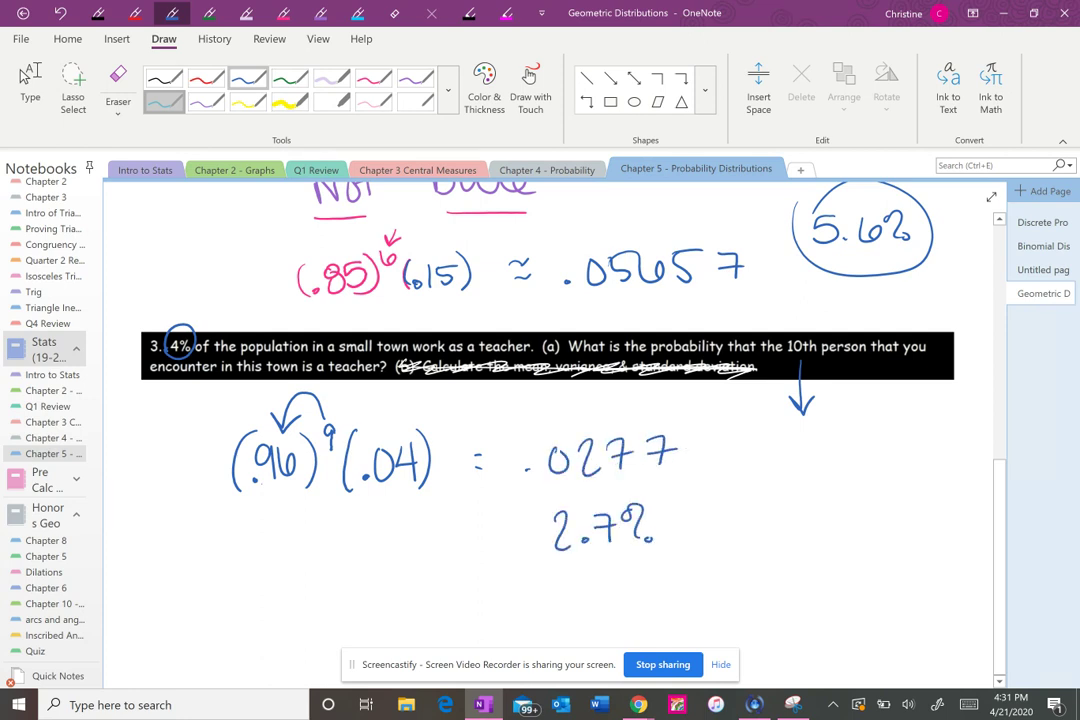
mouse_move(533, 497)
mouse_down()
mouse_move(537, 563)
mouse_move(688, 560)
mouse_up()
drag(540, 564, 688, 562)
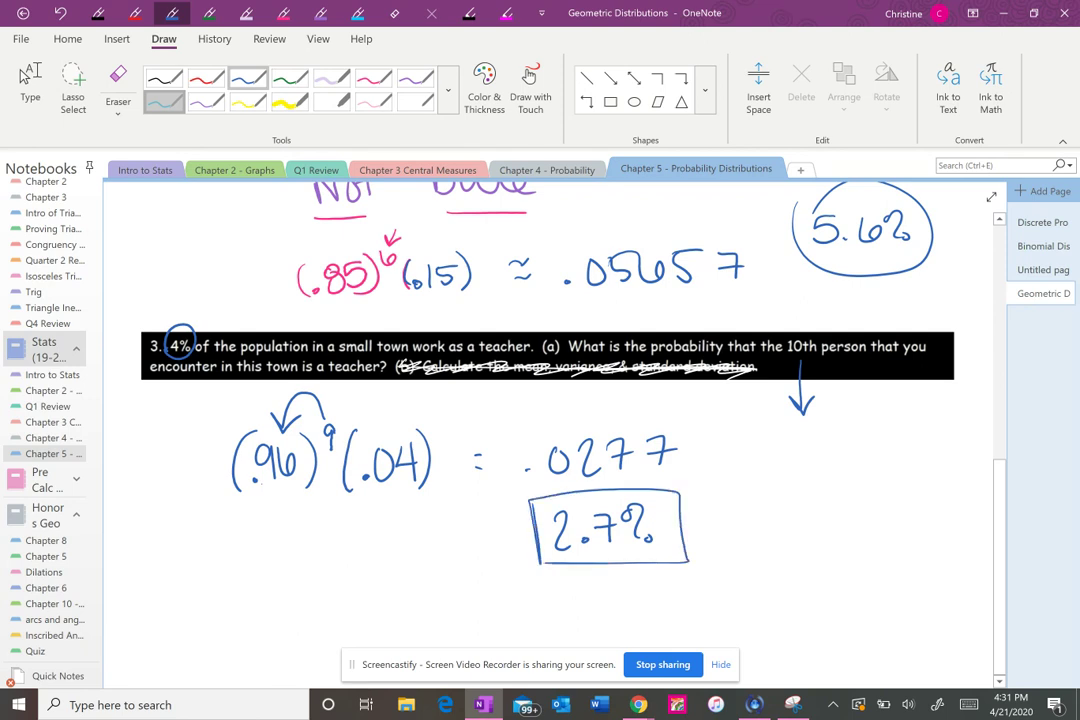
drag(787, 354, 822, 354)
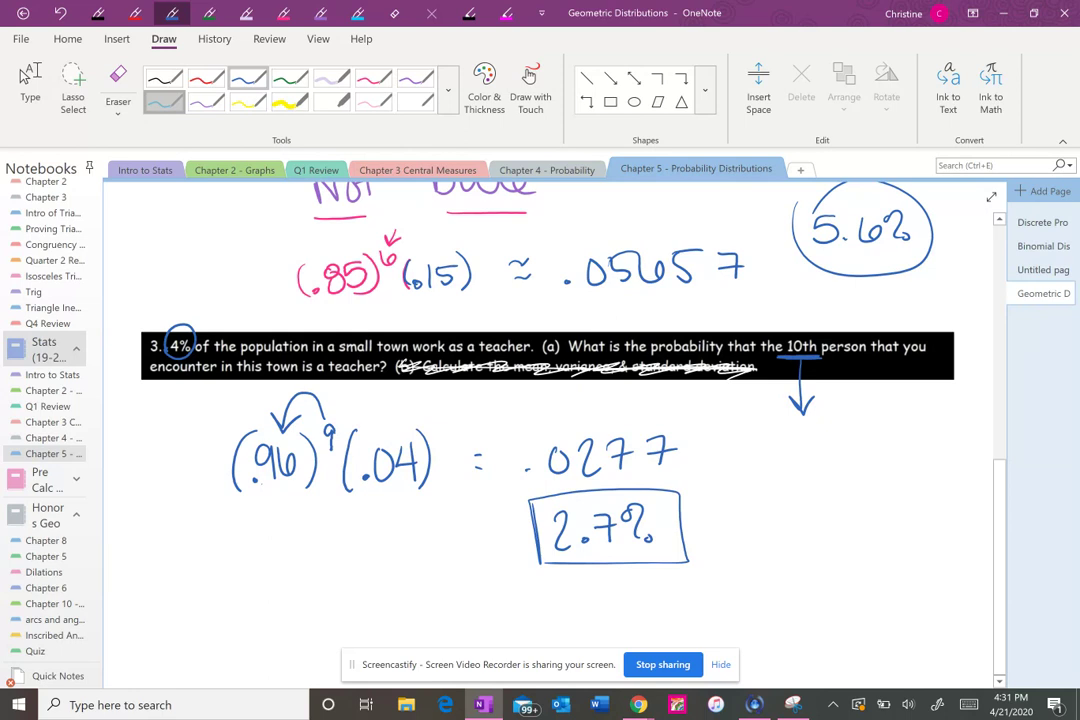